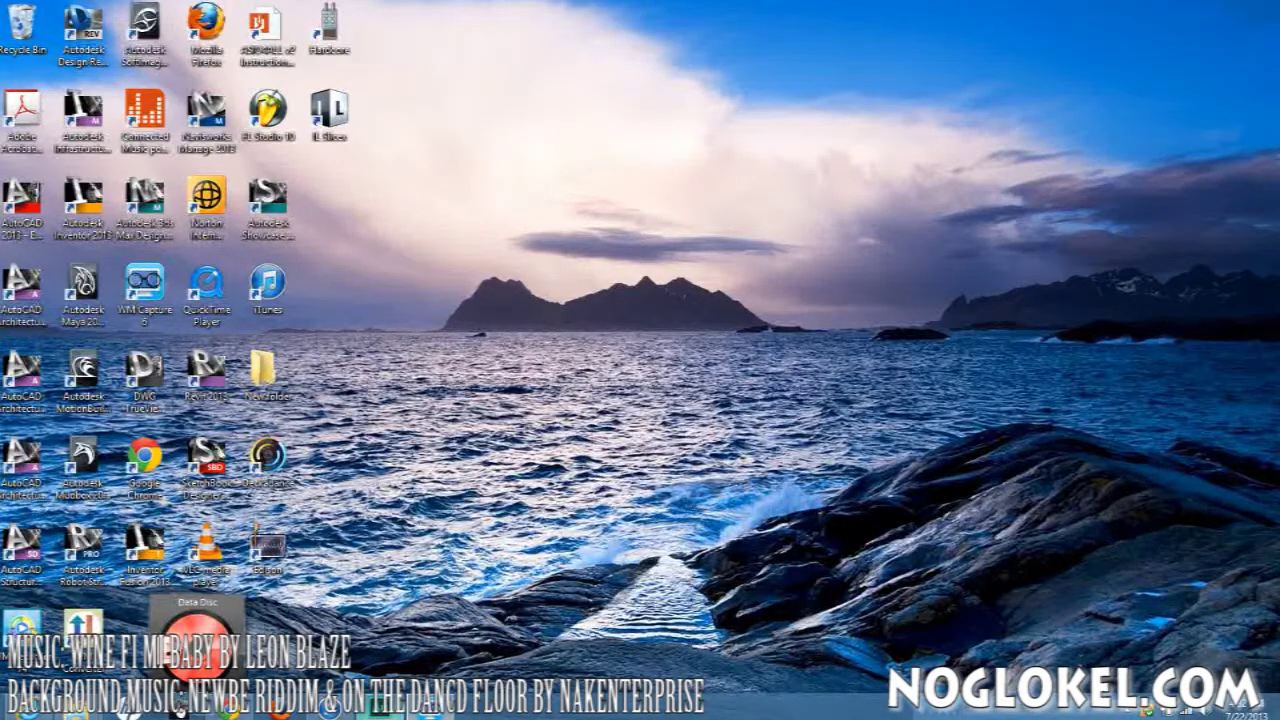
Step: Switch to Adobe Audition and play the wine fi mi baby2.aif recording from about 0:02.8
left_click(380, 710)
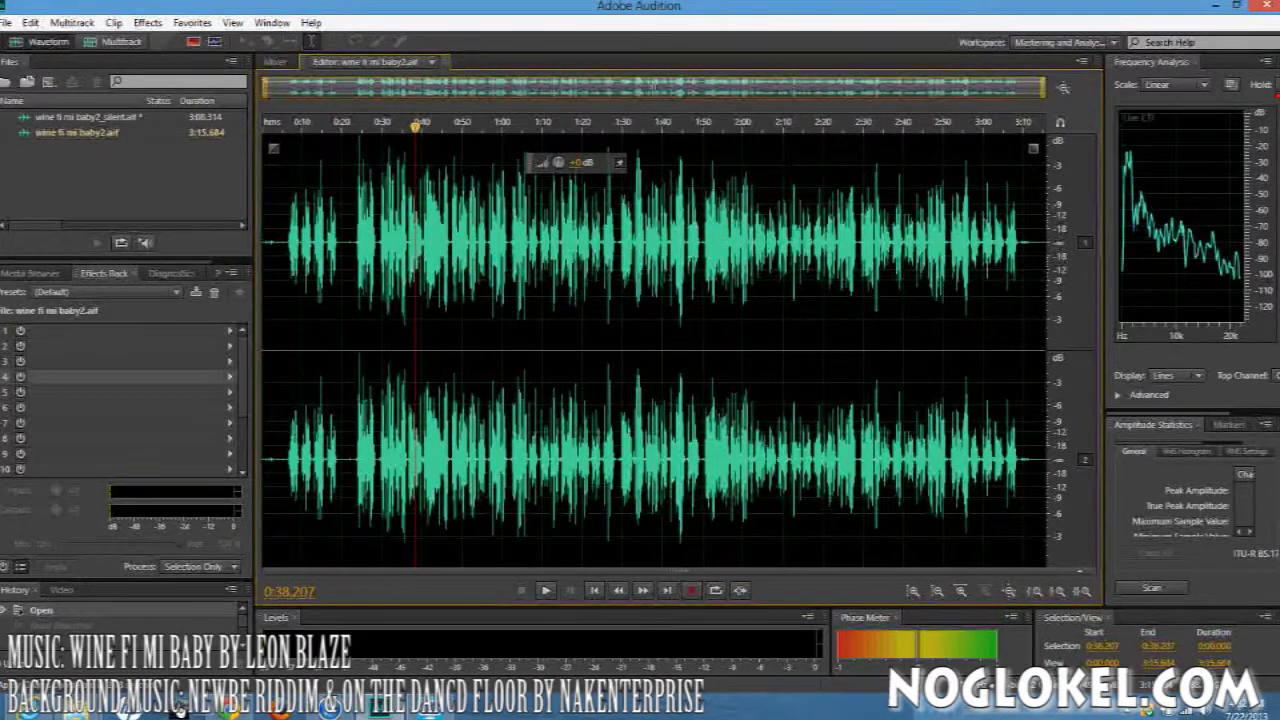
left_click_drag(415, 127, 273, 127)
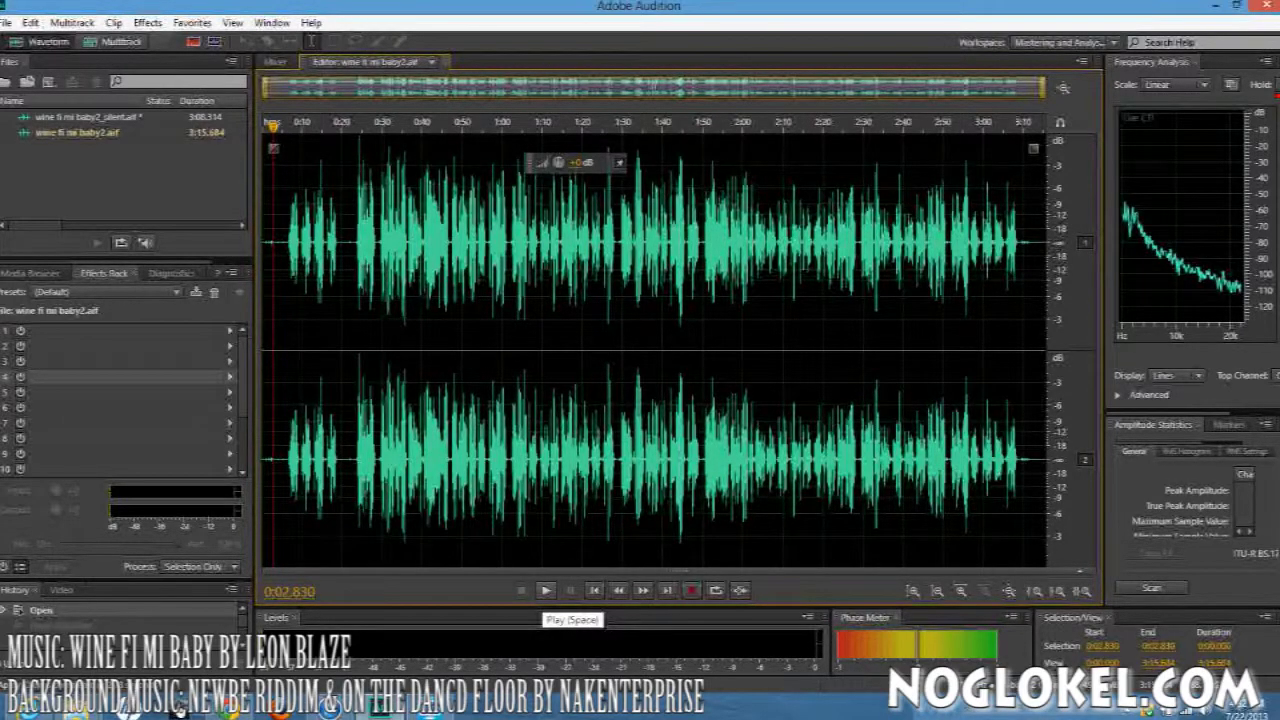
left_click(546, 591)
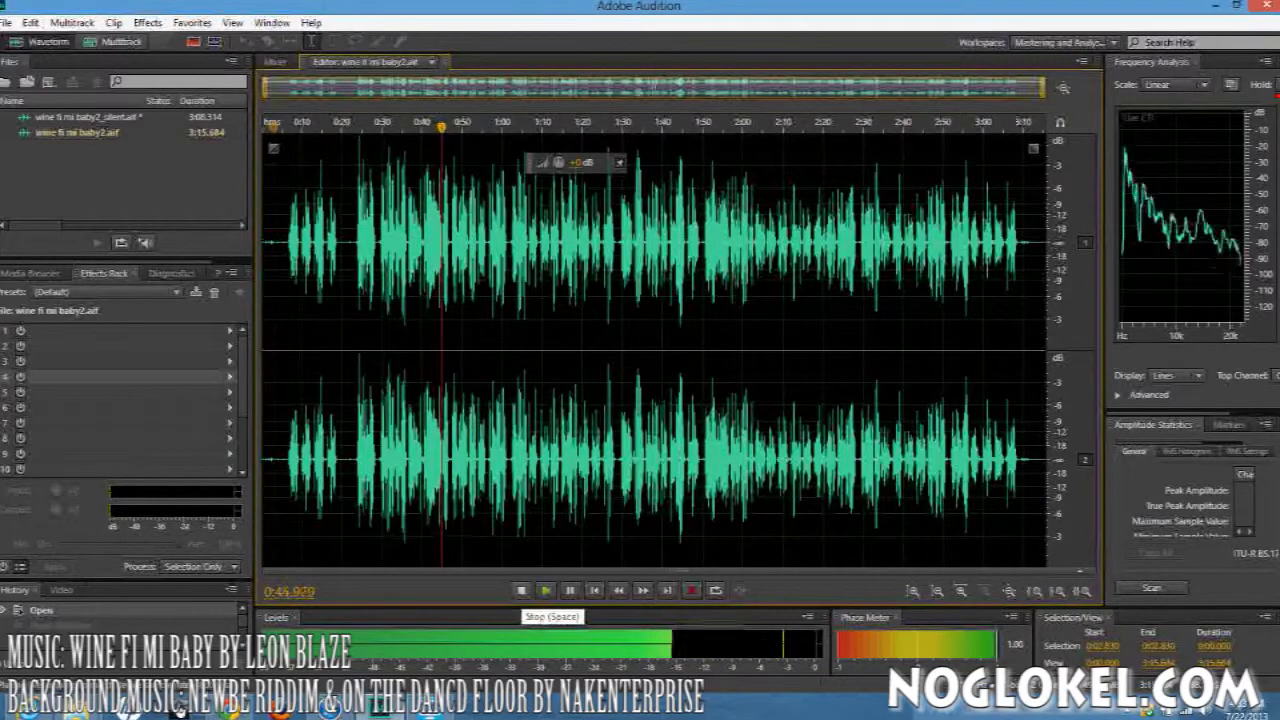
left_click(521, 590)
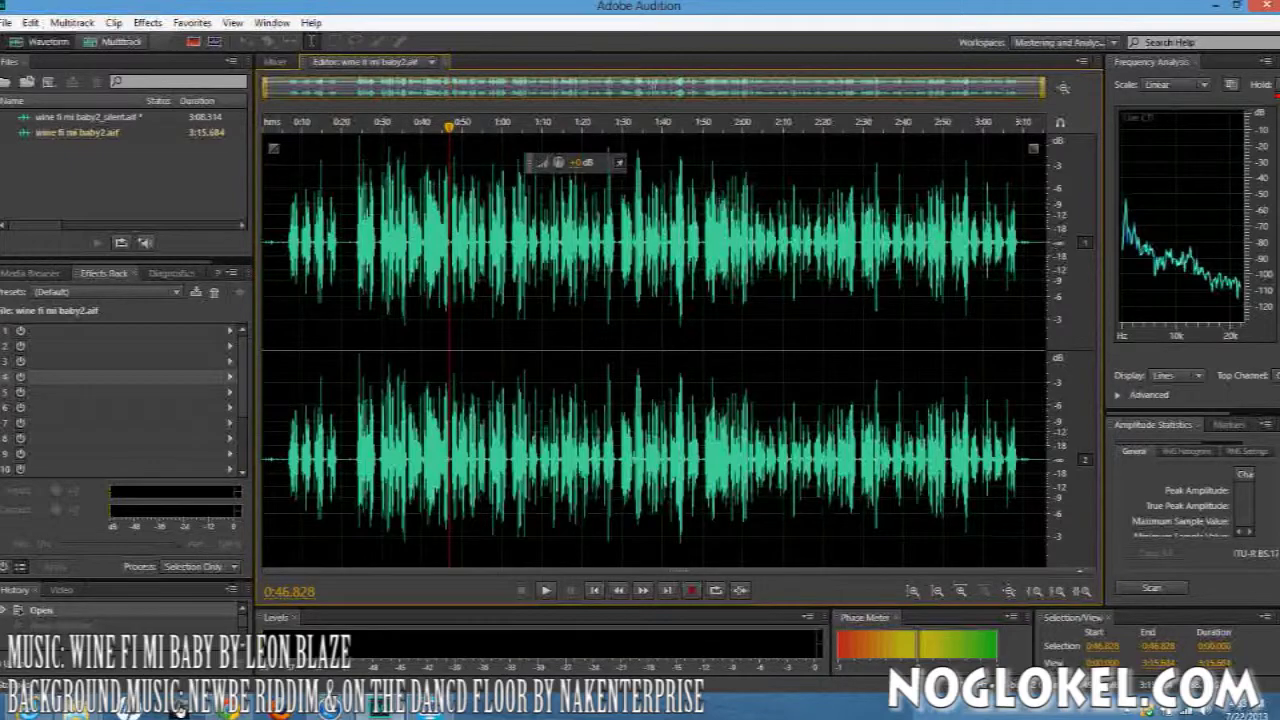
Step: Select the quiet intro before the first vocals, from about 0:00.2 to 0:06.3, and play it back to hear the noise
left_click(265, 126)
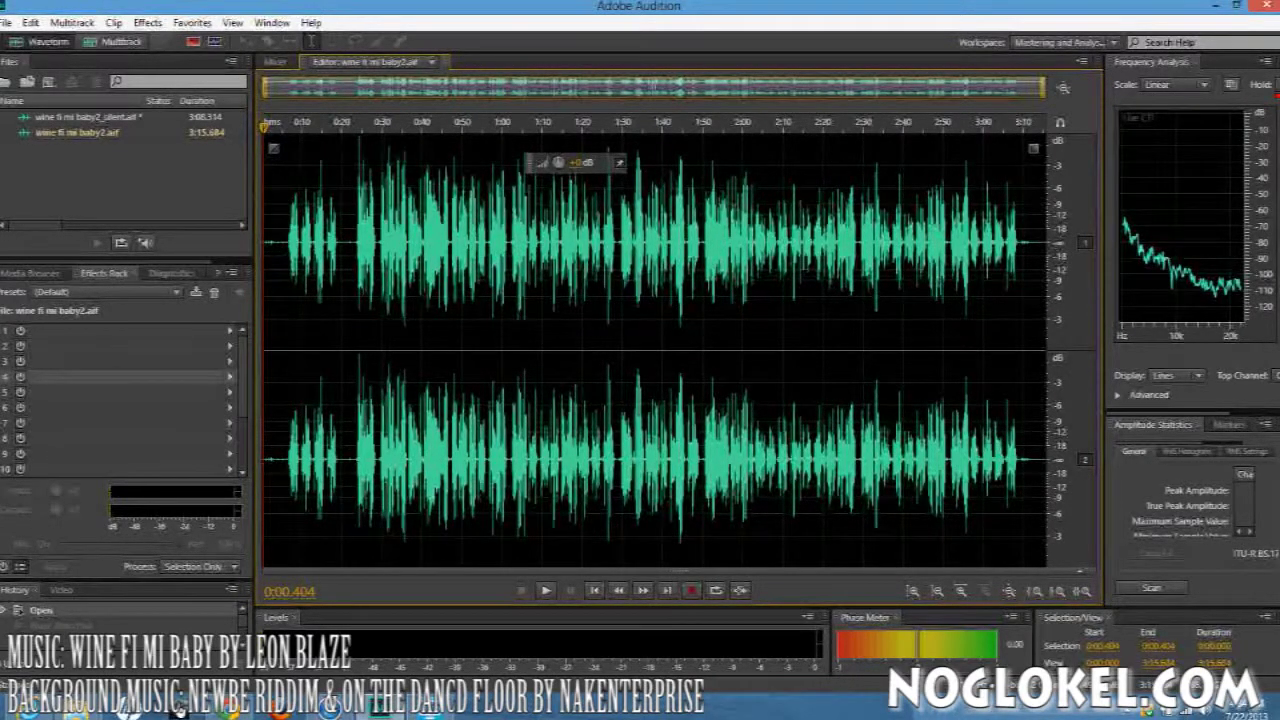
key("space")
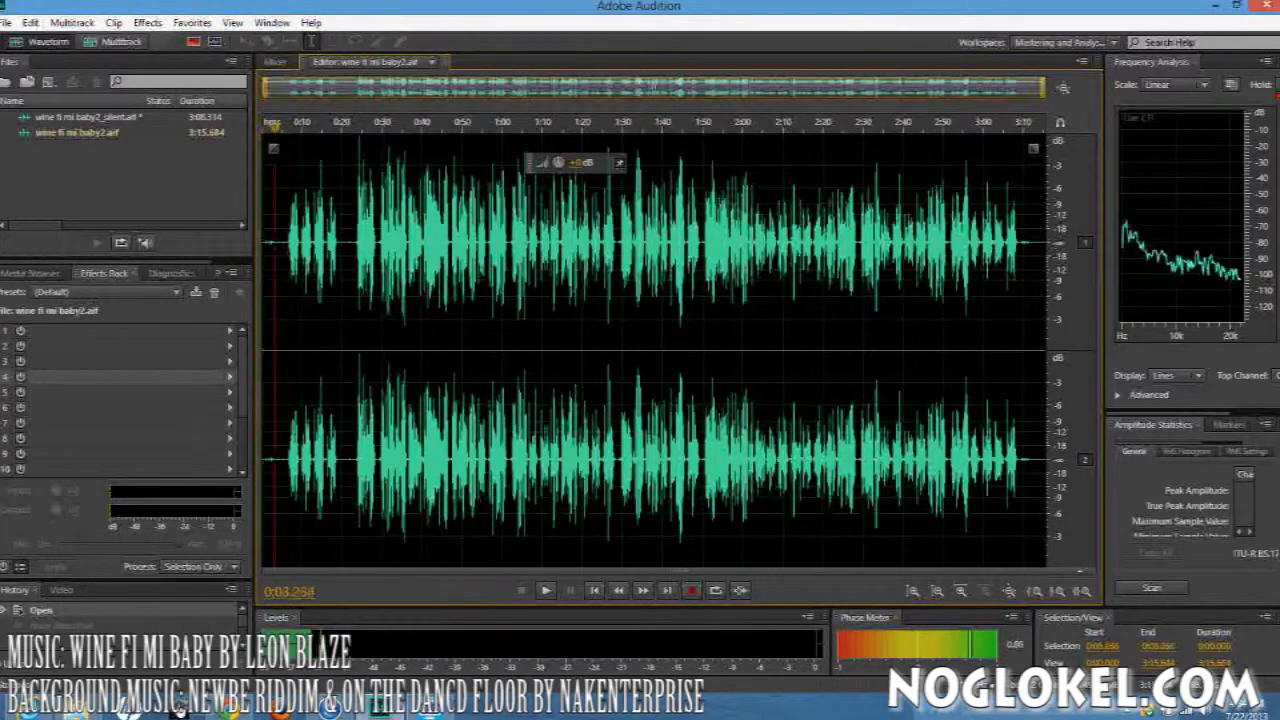
mouse_move(263, 300)
left_mouse_down()
mouse_move(326, 300)
mouse_move(280, 300)
left_mouse_up()
left_click_drag(280, 350, 287, 350)
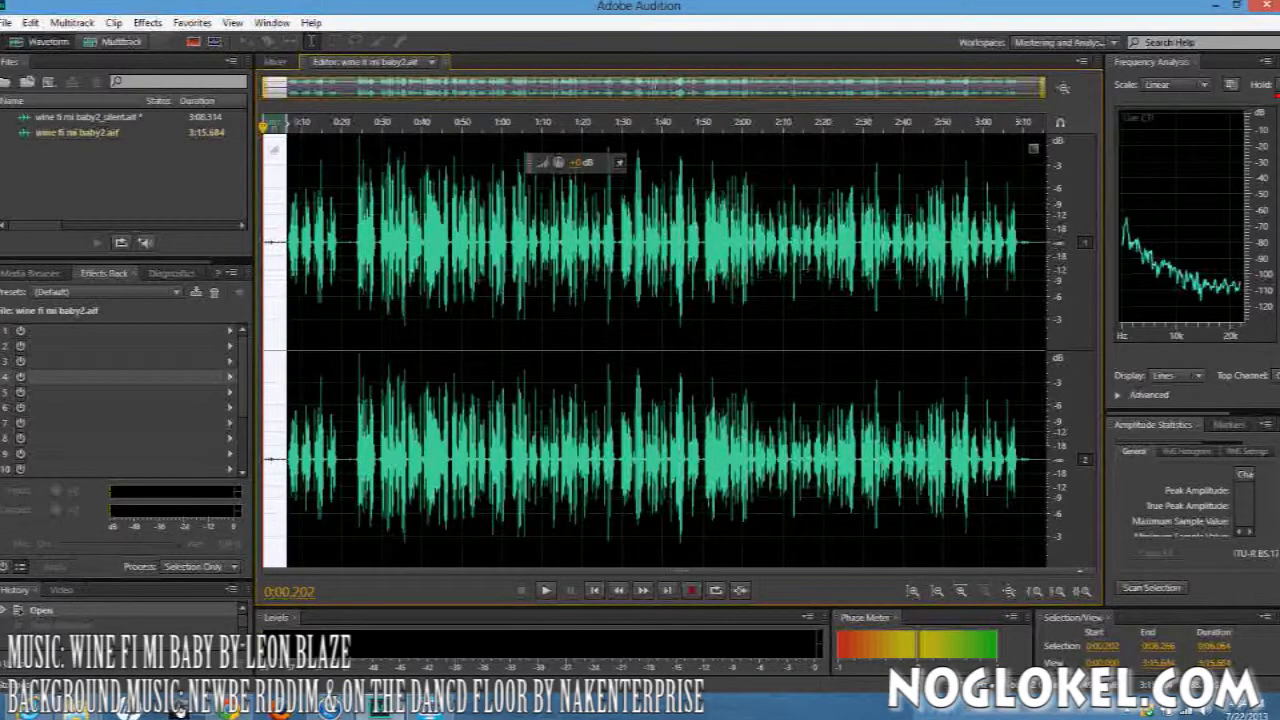
key("space")
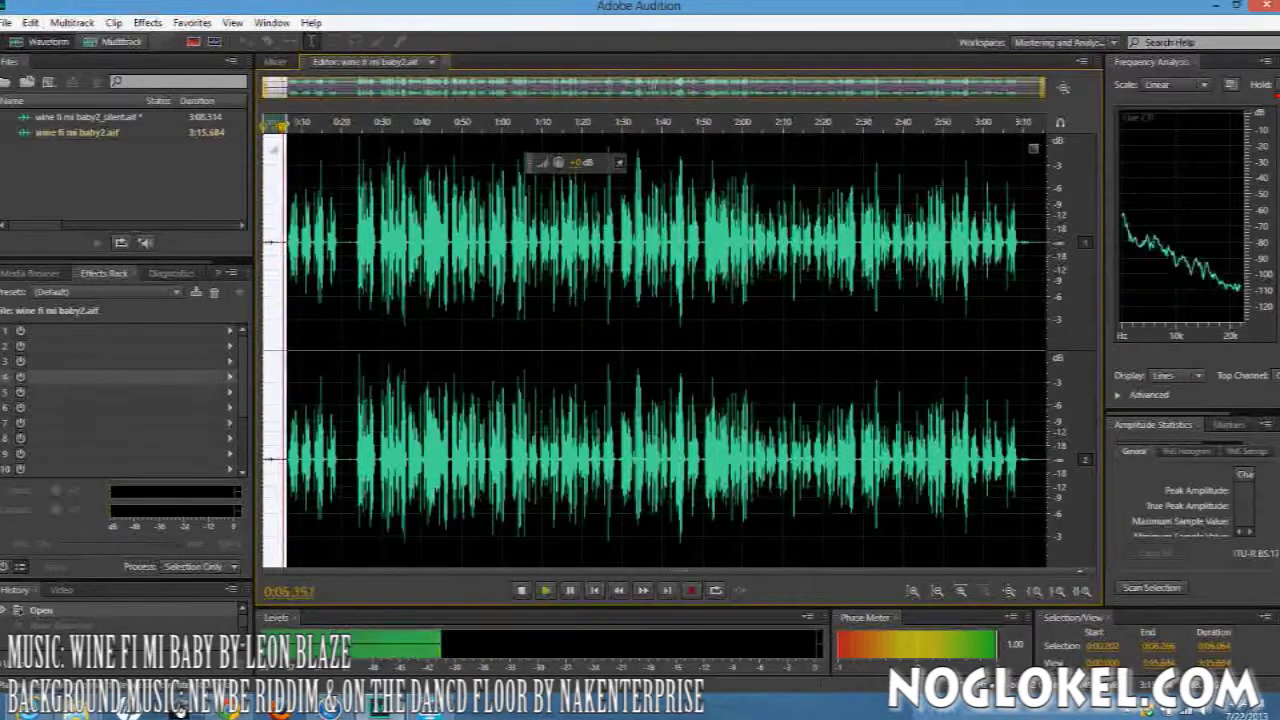
key("space")
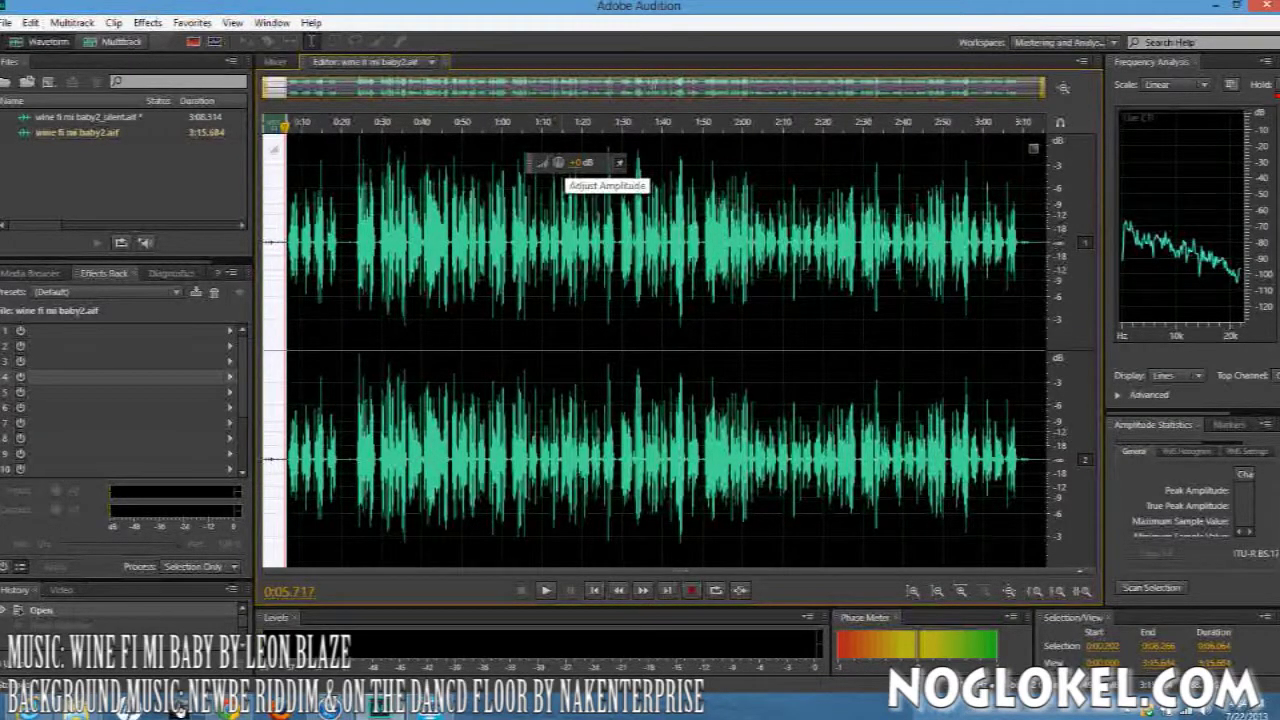
Step: Try silencing the noise in the selected intro by lowering its amplitude, and undo the change after listening
left_click_drag(559, 162, 559, 195)
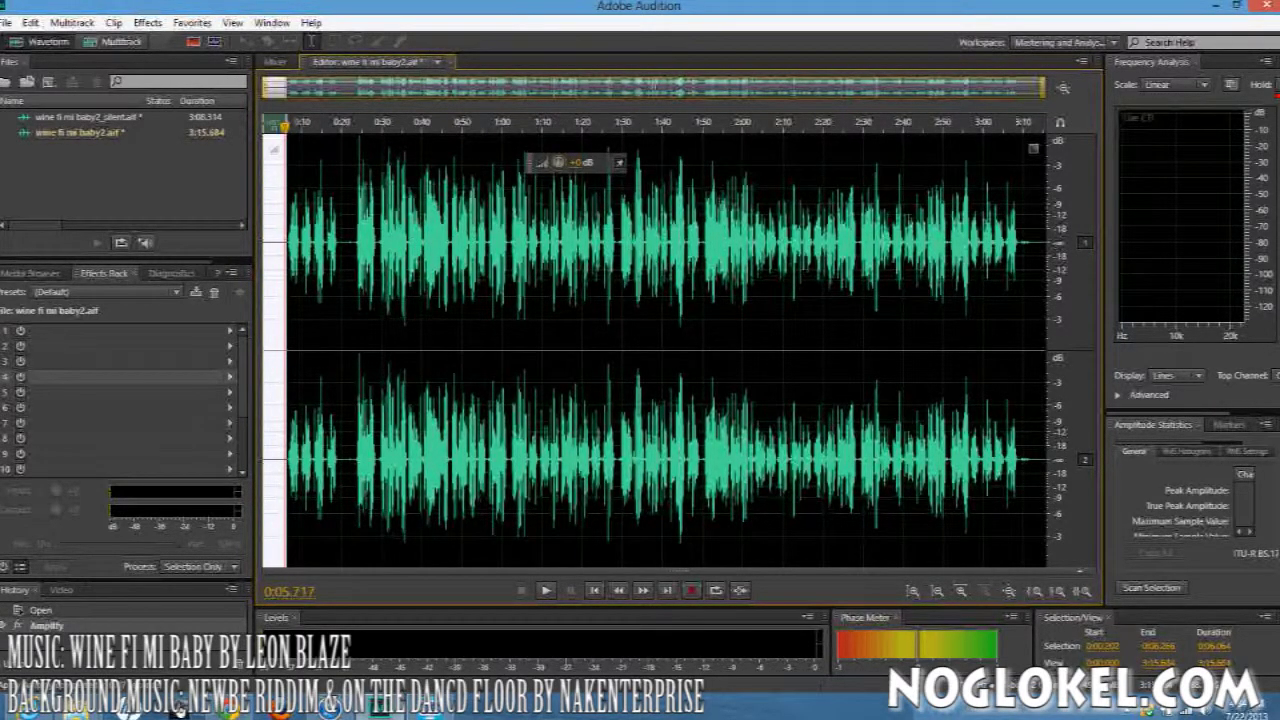
key("Home")
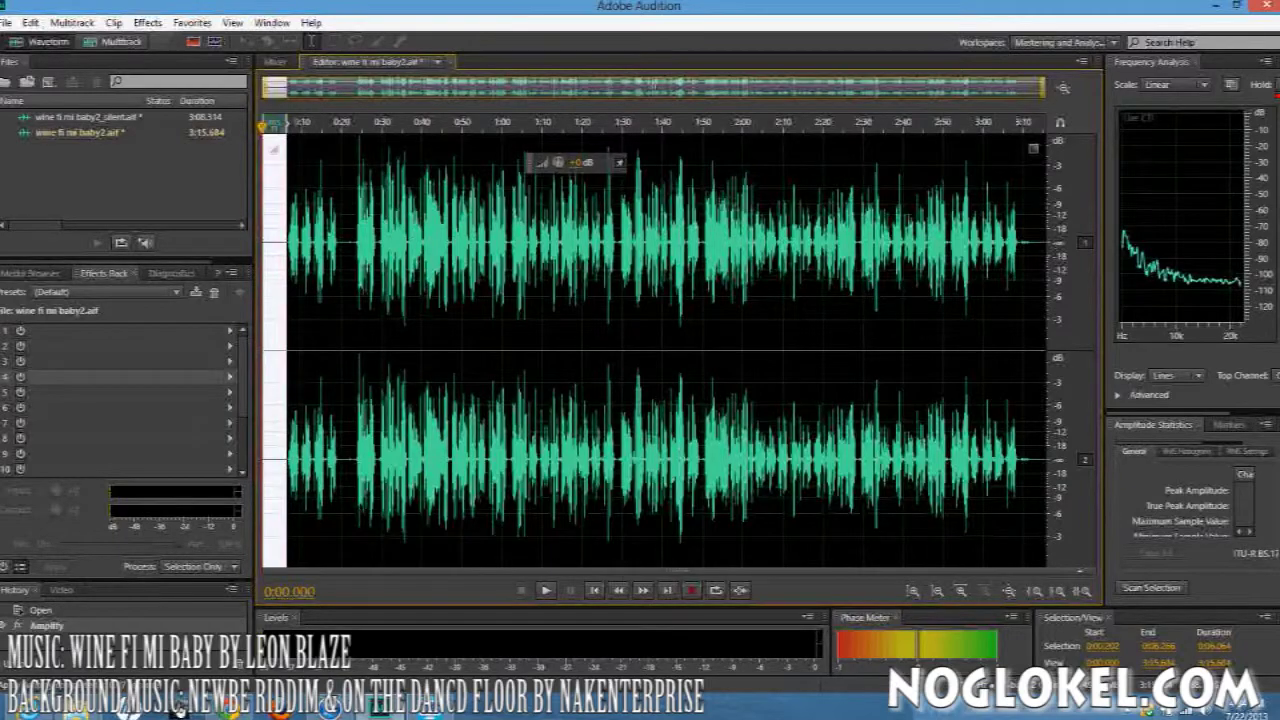
key("space")
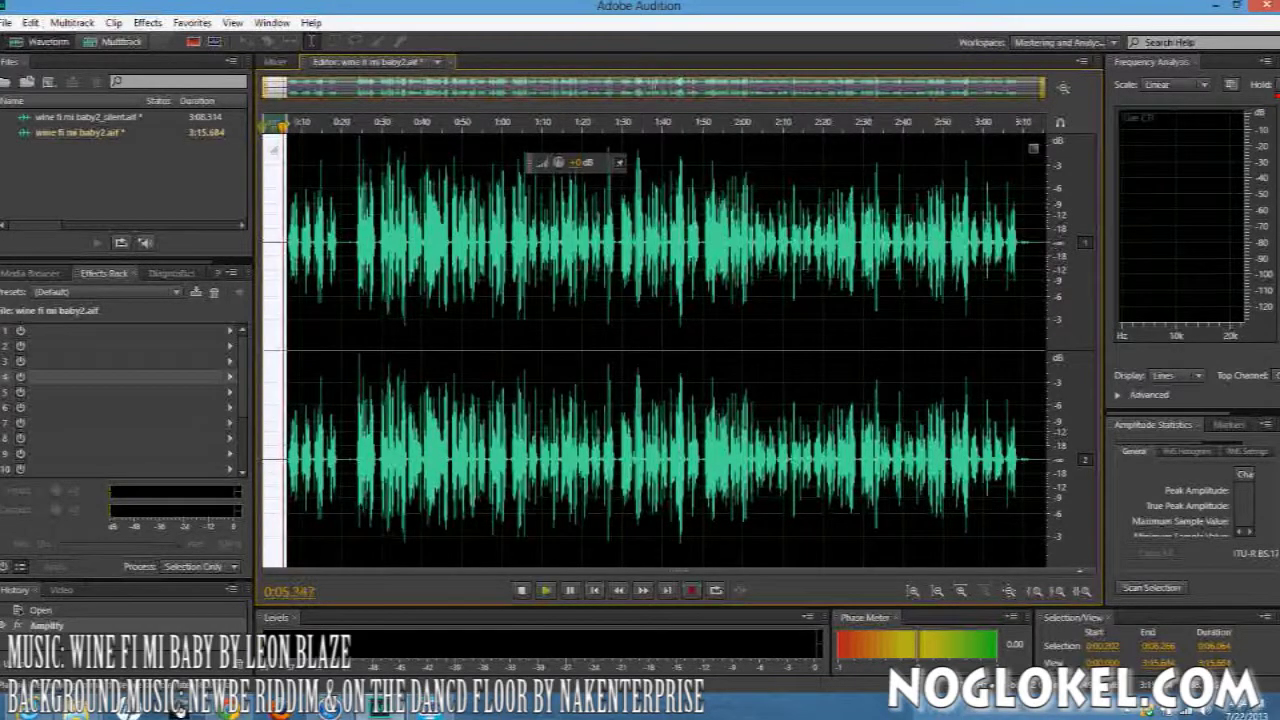
key("space")
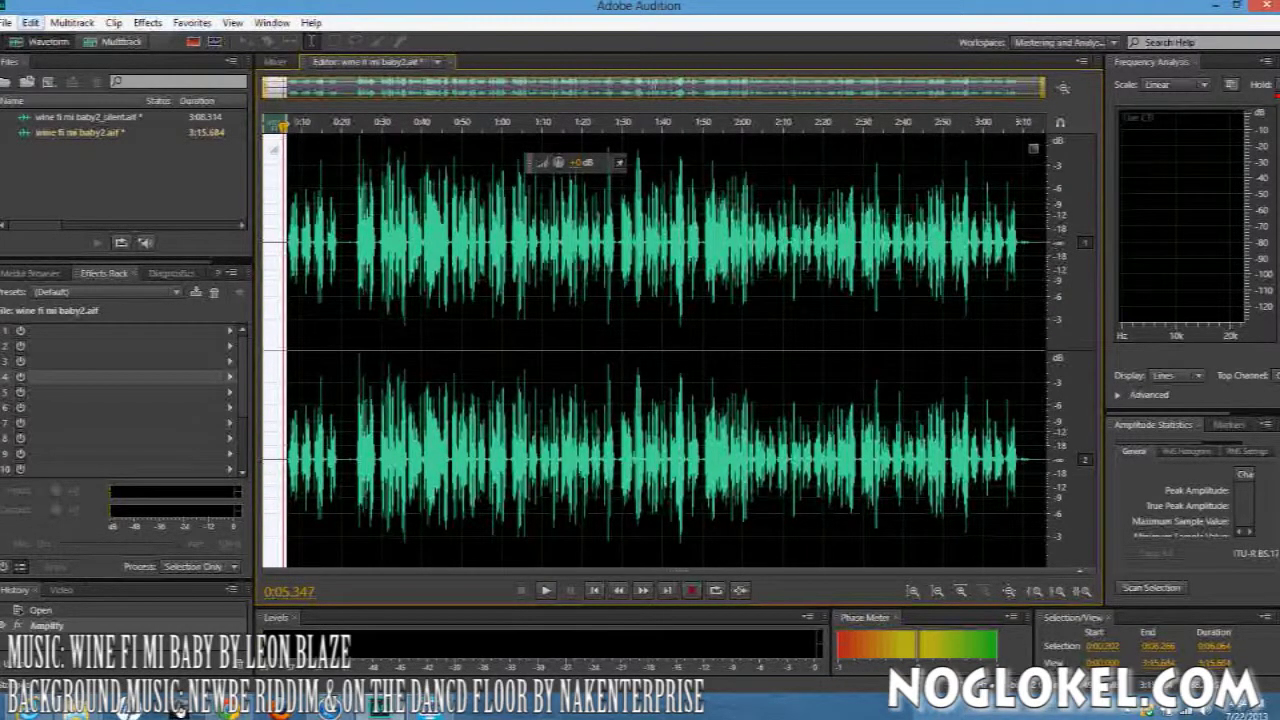
left_click(31, 22)
left_click(62, 43)
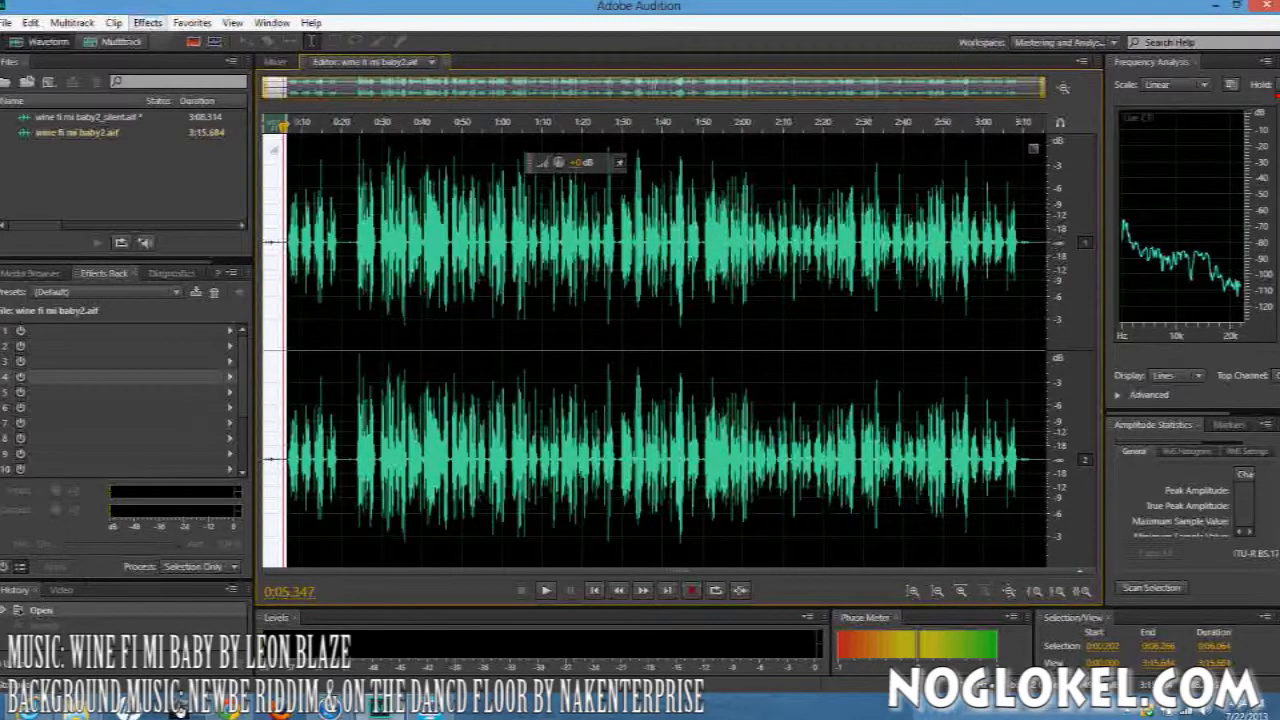
Step: Capture a noise print from the selected quiet intro
left_click(147, 22)
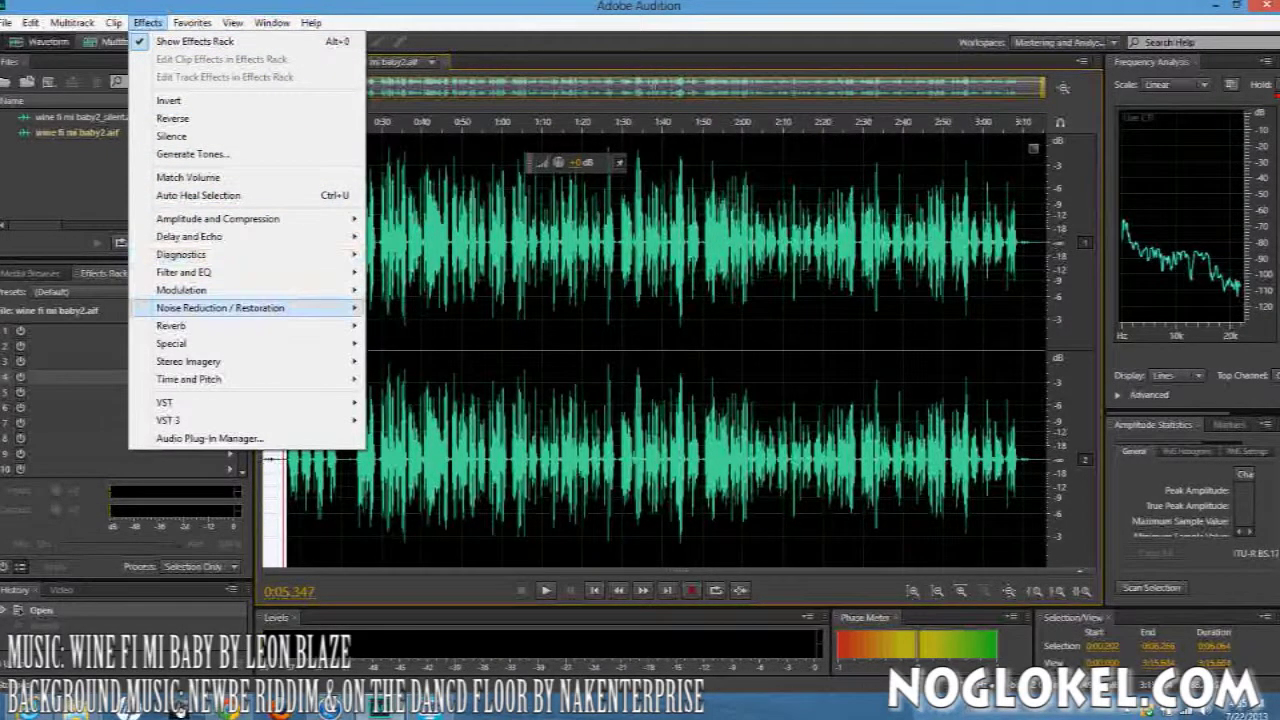
mouse_move(320, 308)
left_click(431, 308)
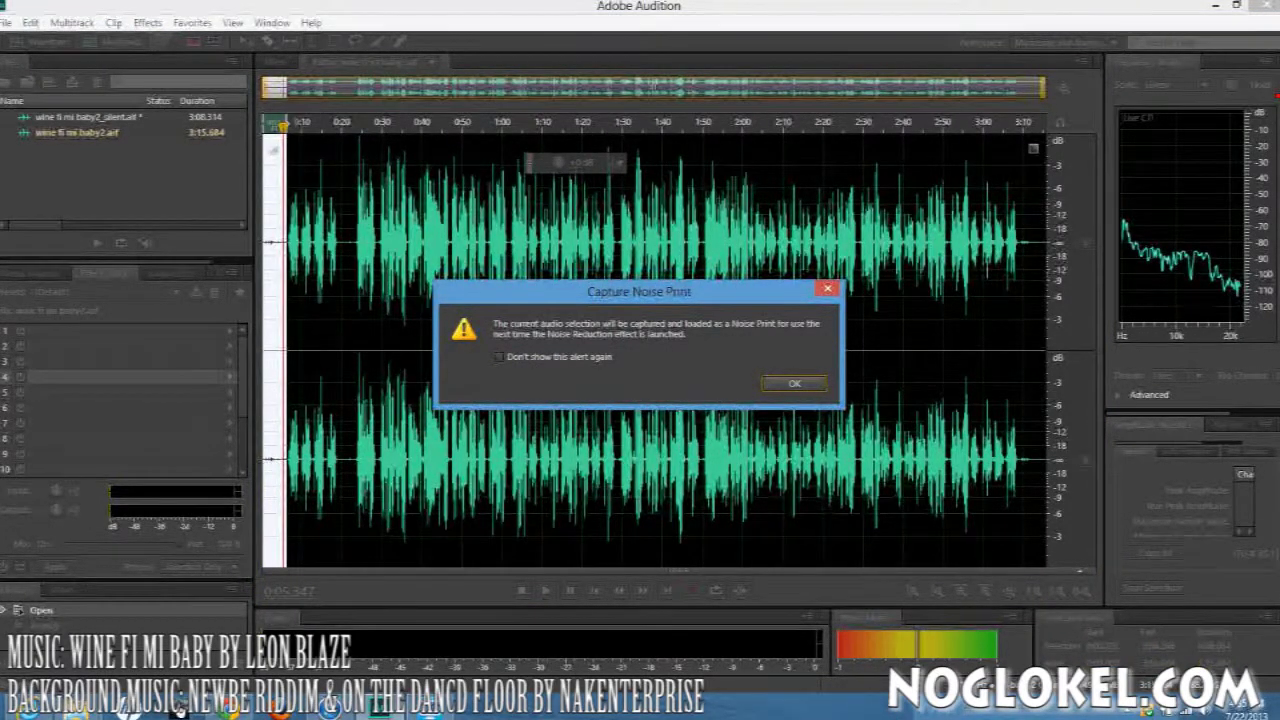
key("Return")
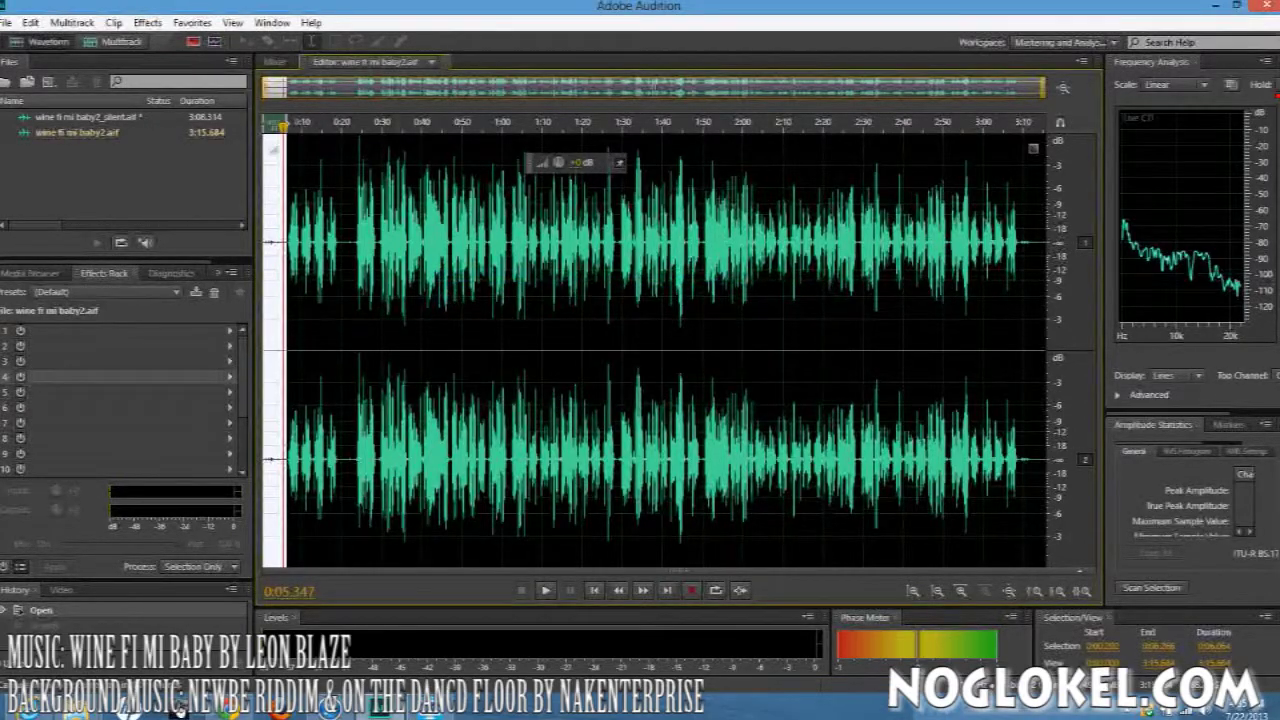
Step: Apply the Noise Reduction process to the entire recording using the captured noise print, at 100% and reducing by 40 dB
left_click(150, 22)
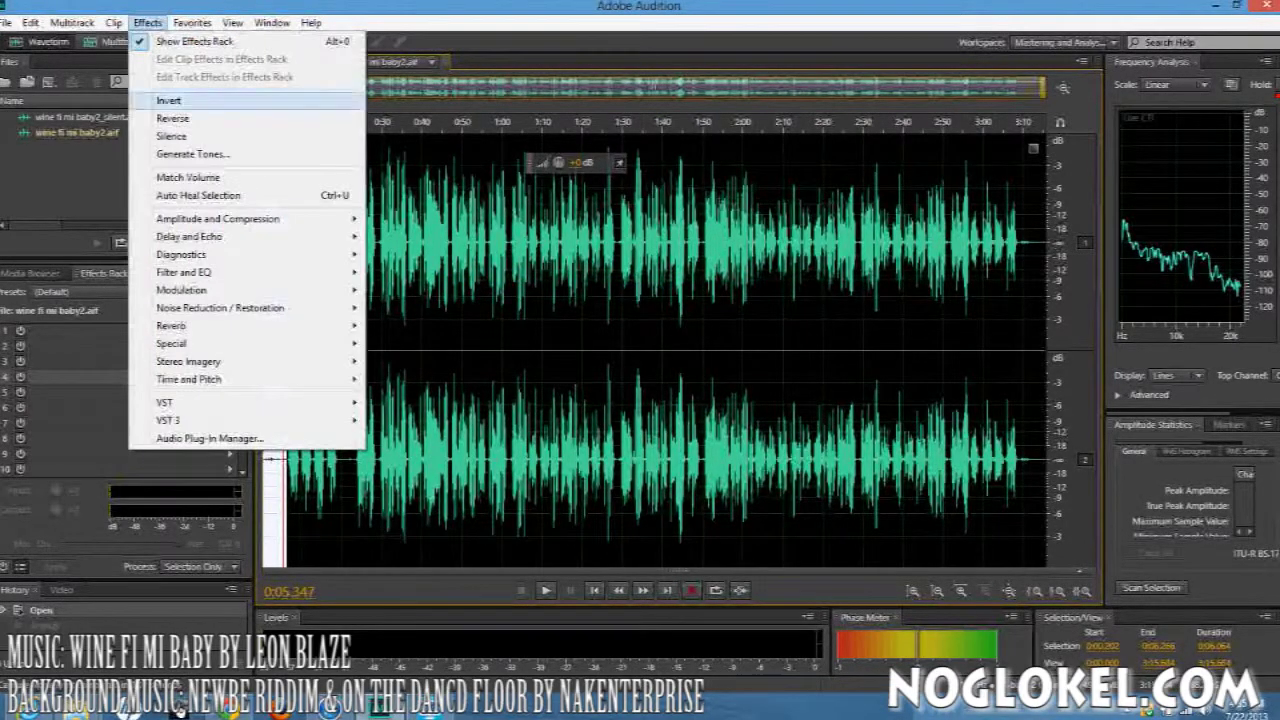
mouse_move(250, 307)
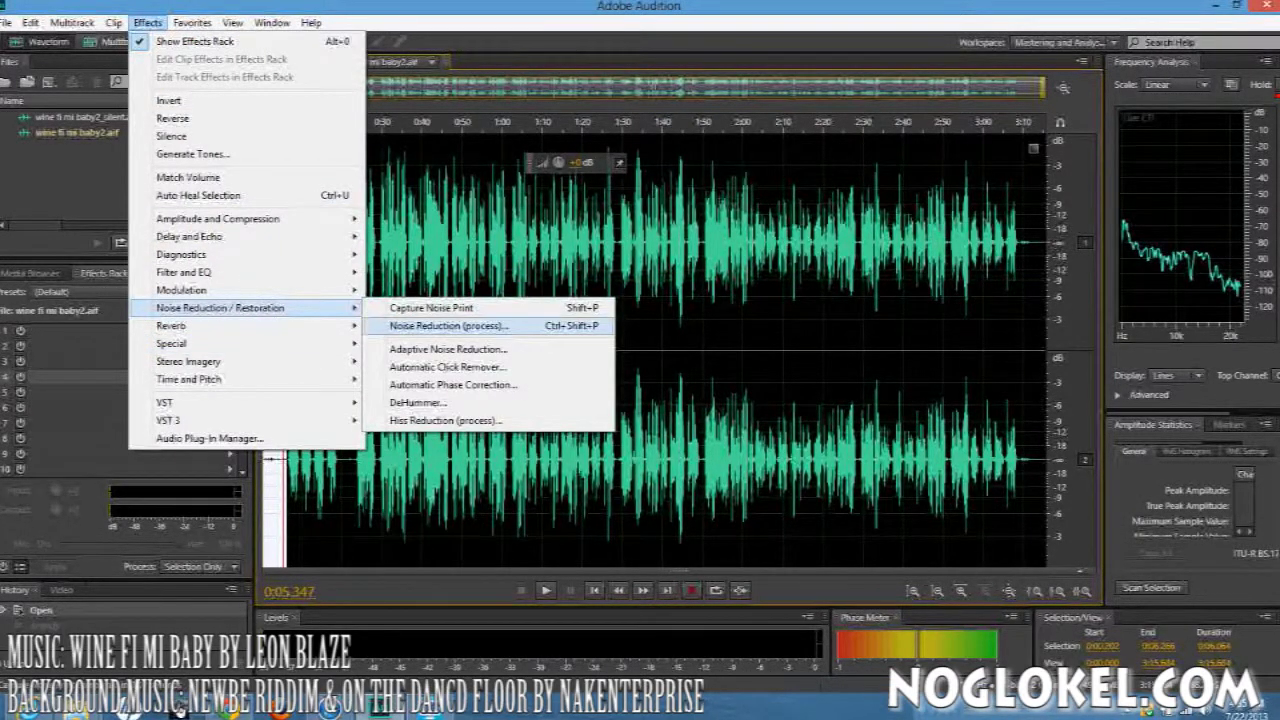
left_click(450, 326)
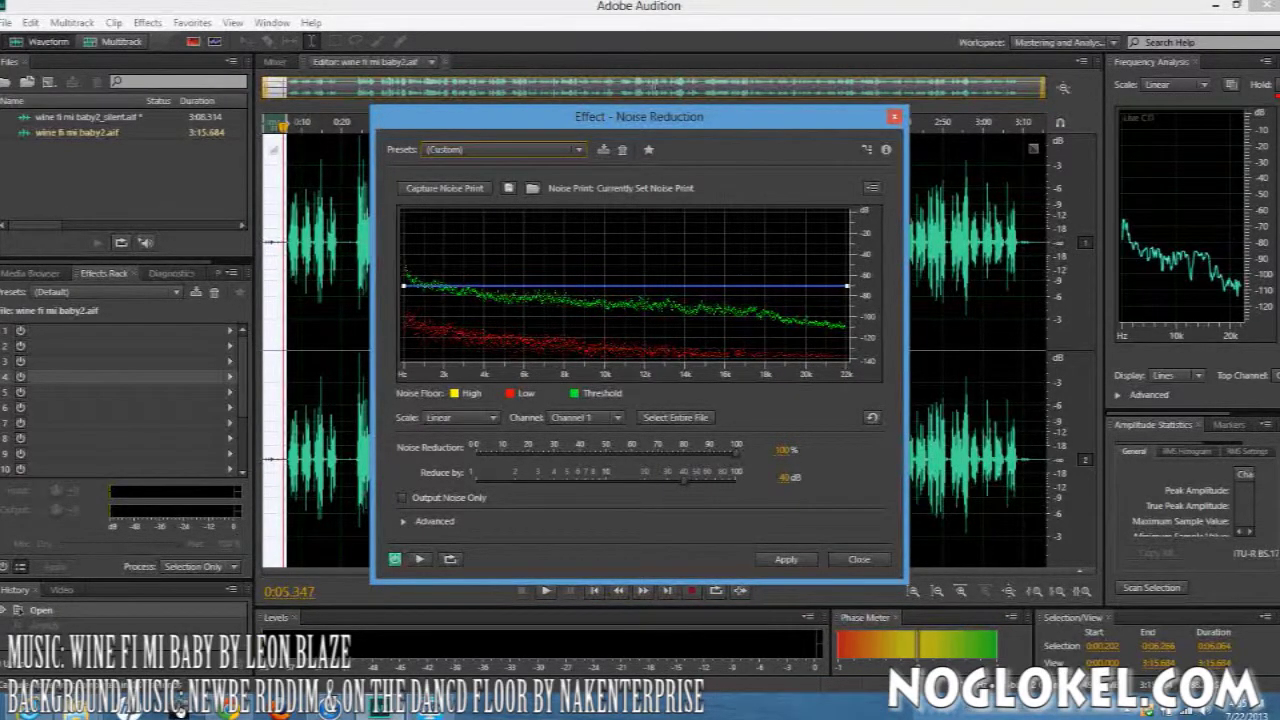
left_click(295, 320)
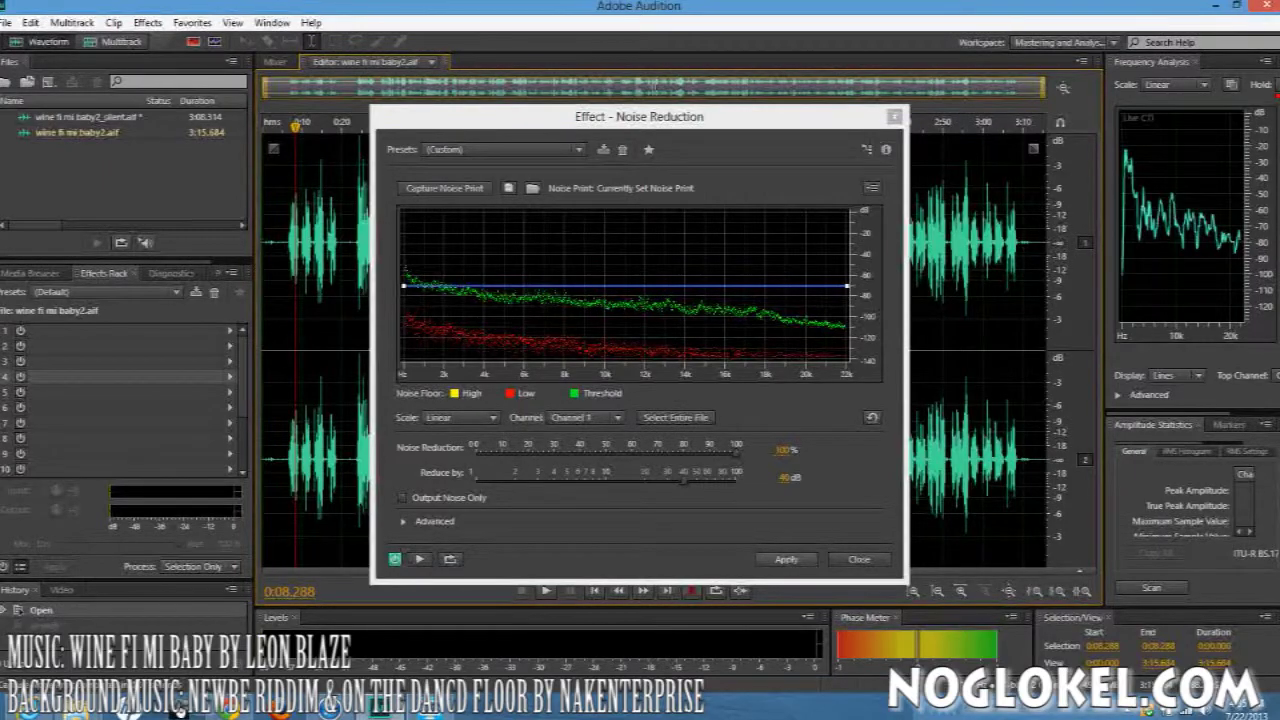
left_click(787, 560)
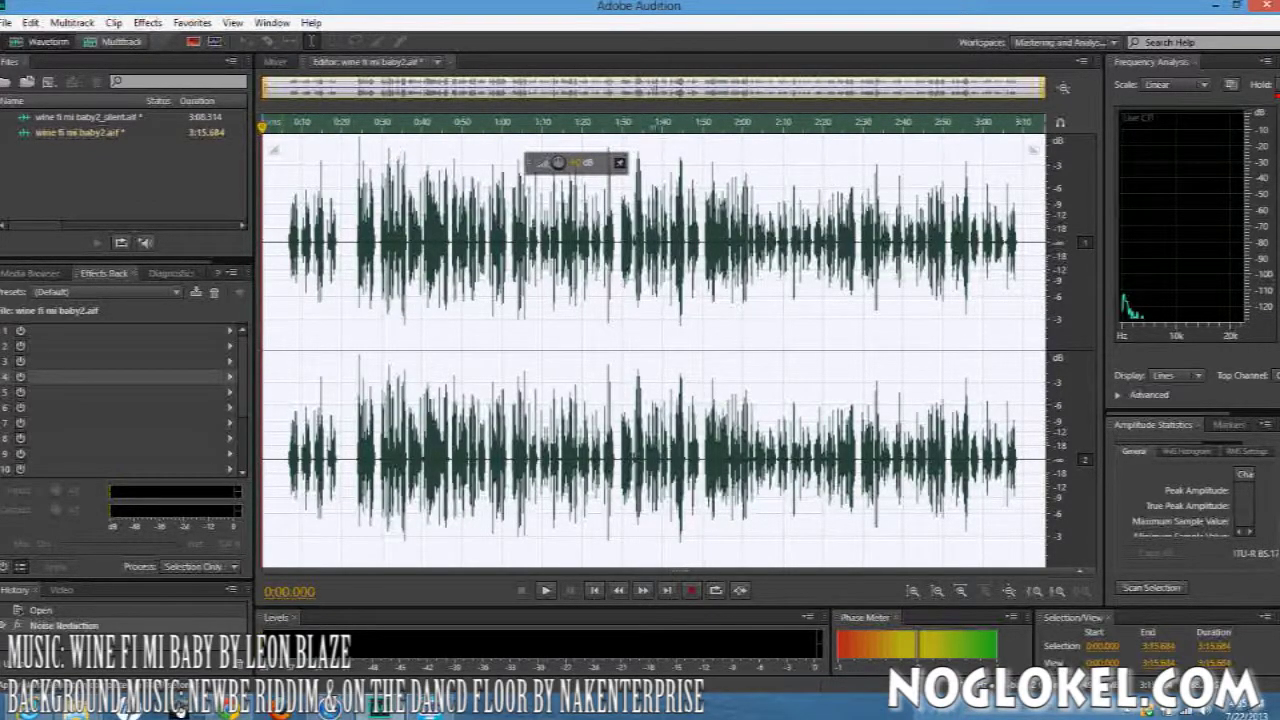
Step: Check the quiet intro and the gap at about 0:21 for remaining noise
left_click(275, 300)
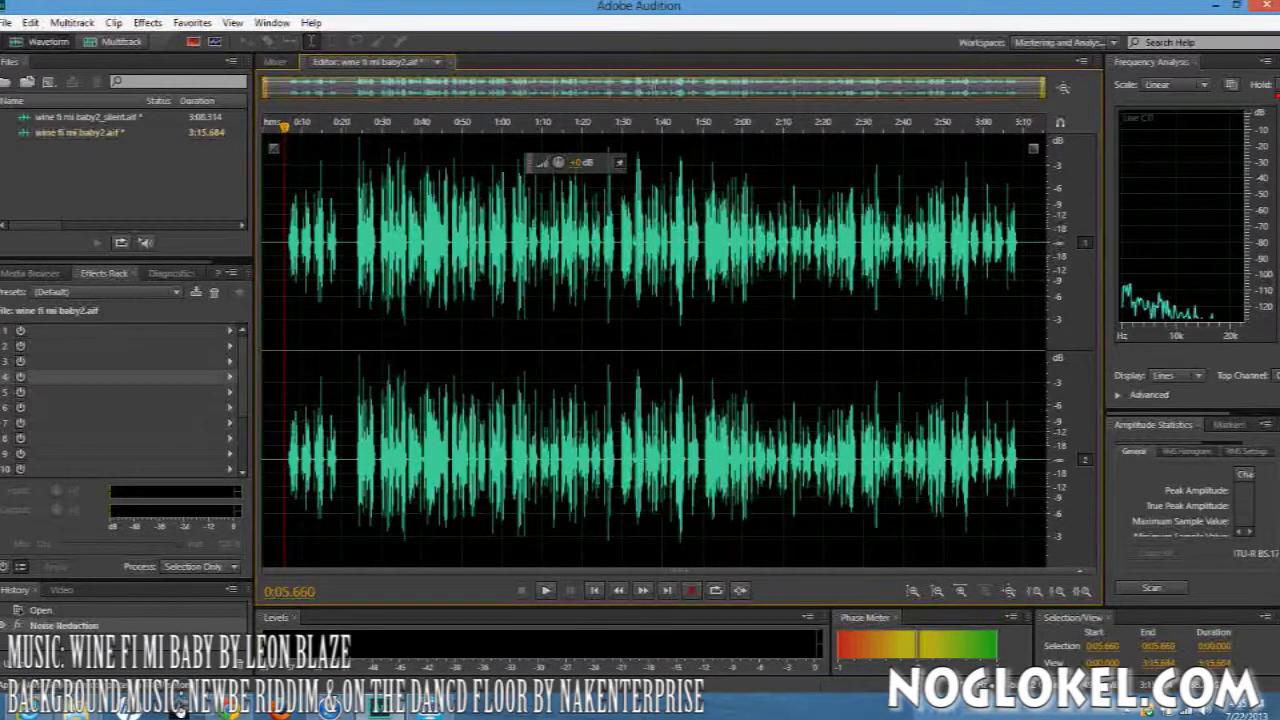
key("Left")
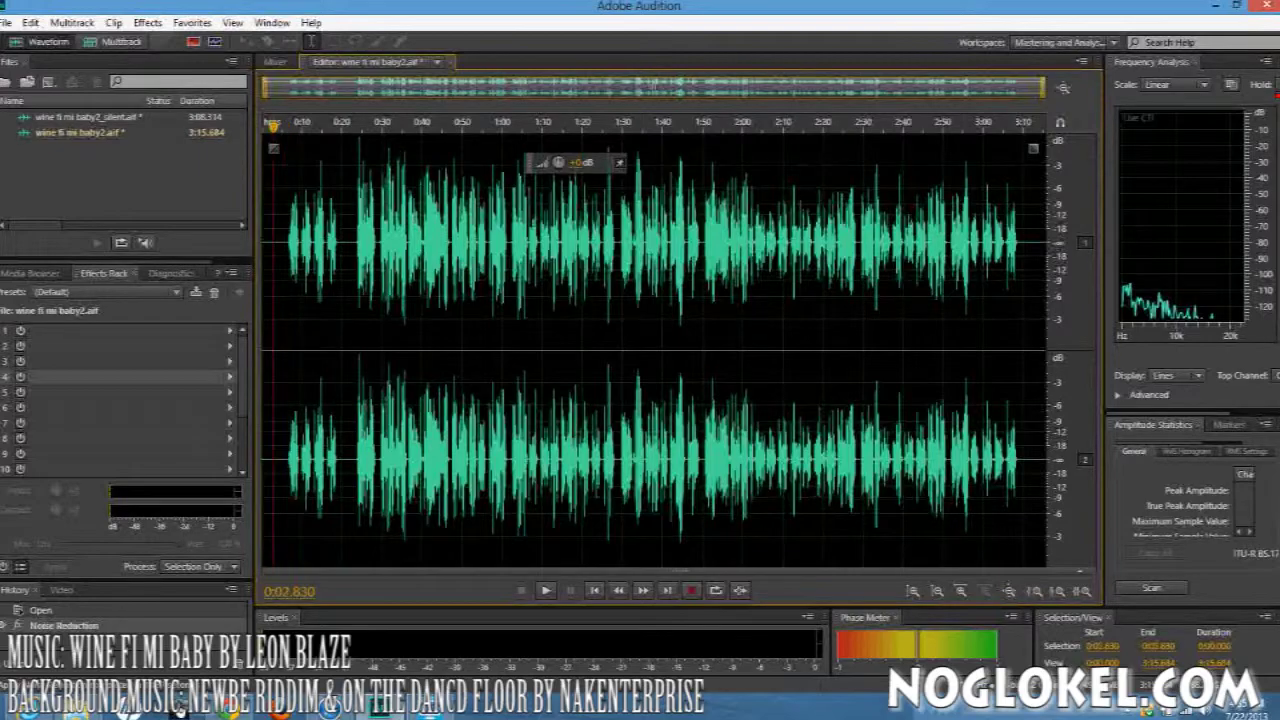
left_click(346, 300)
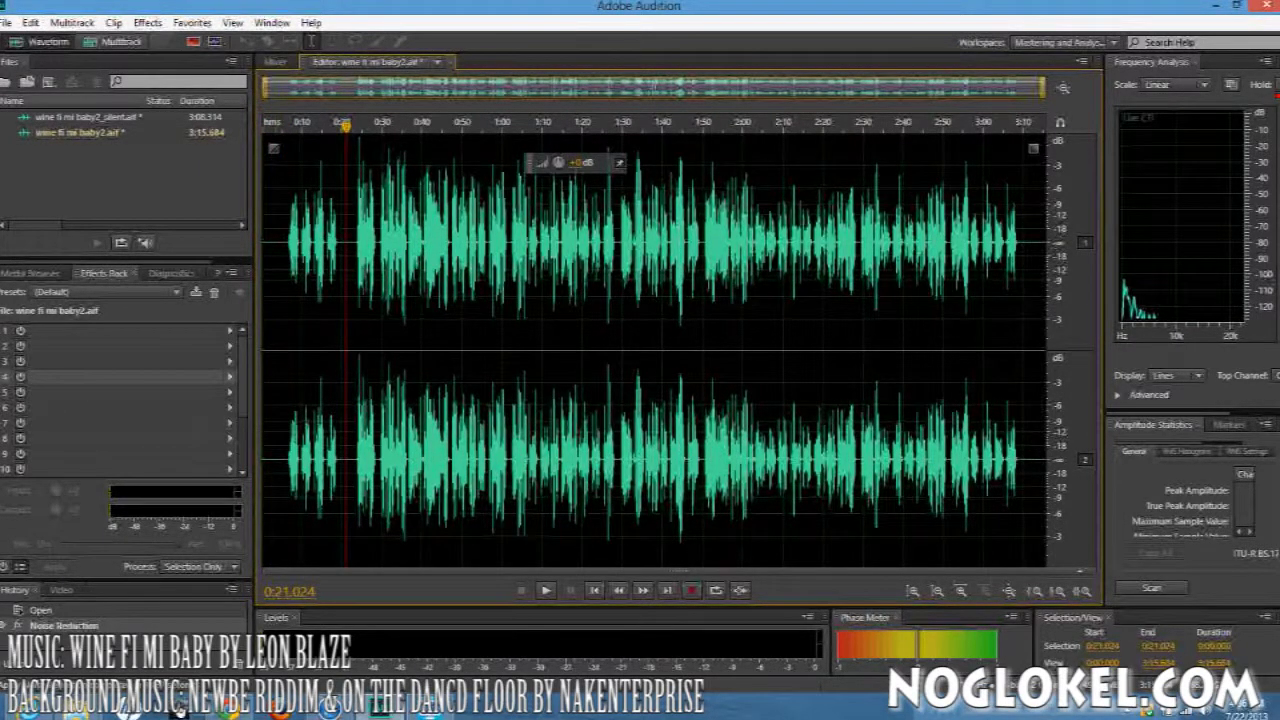
left_click(271, 300)
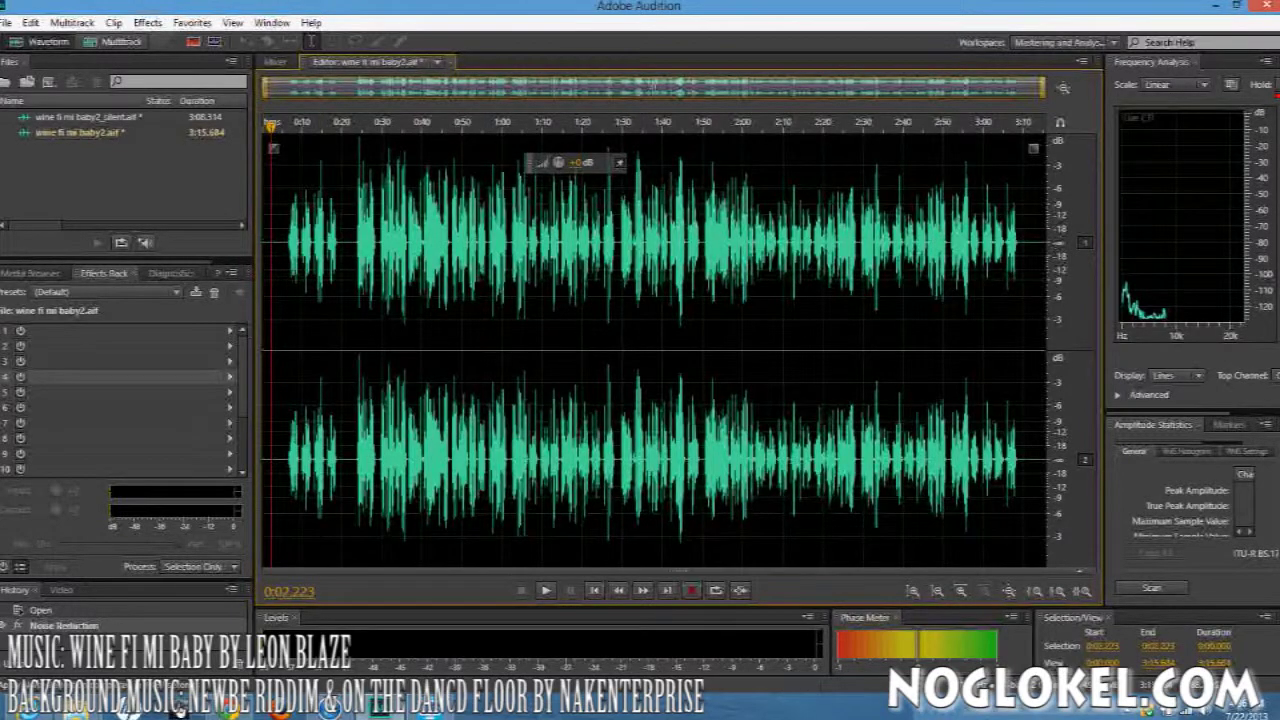
Step: Silence the gaps between the closing vocal phrases at about 3:05.0–3:05.9, 3:02.4–3:03.0 and 2:58.9–2:59.9 by lowering their amplitude
left_click_drag(266, 88, 877, 88)
scroll(1030, 240, "up", 4)
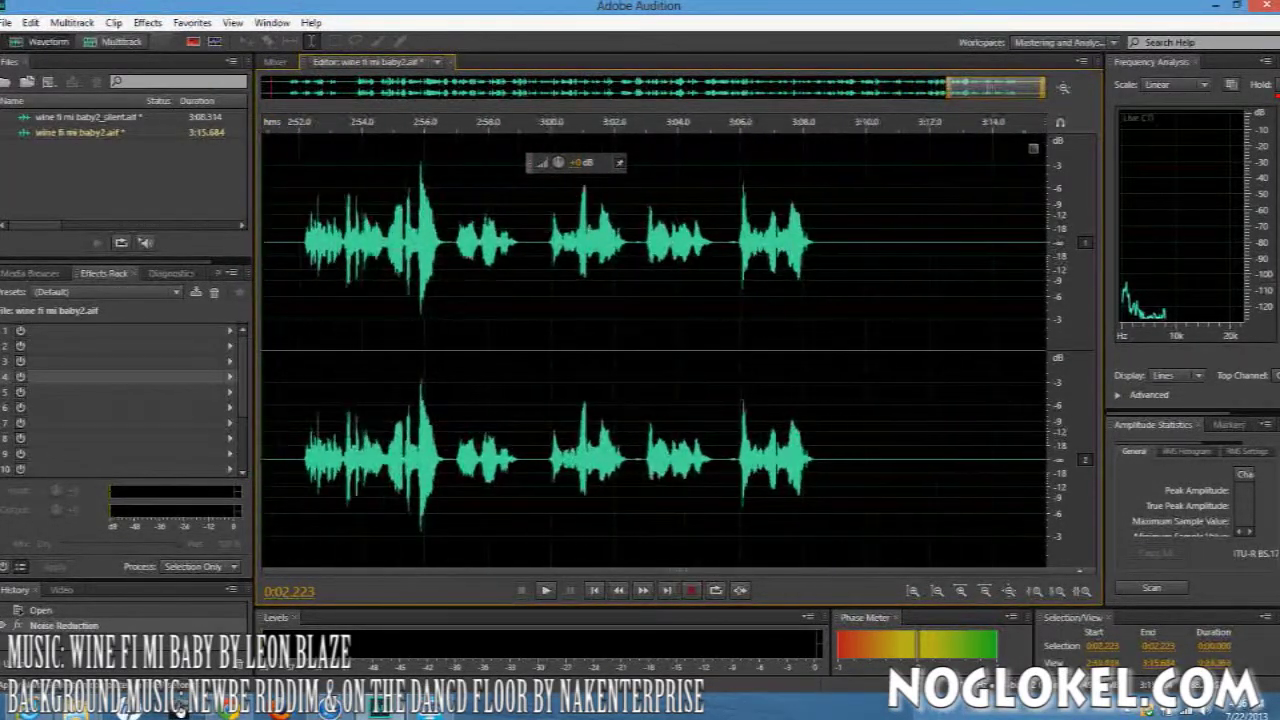
scroll(1030, 240, "up", 3)
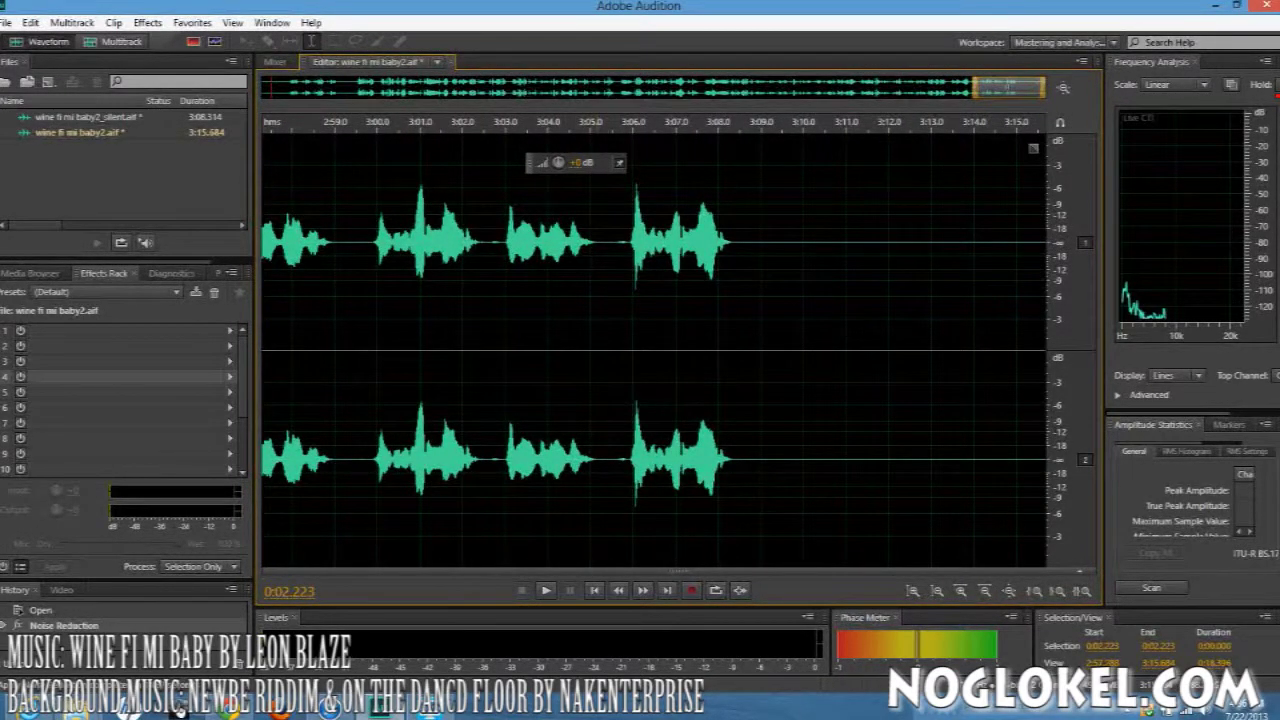
left_click_drag(592, 300, 628, 300)
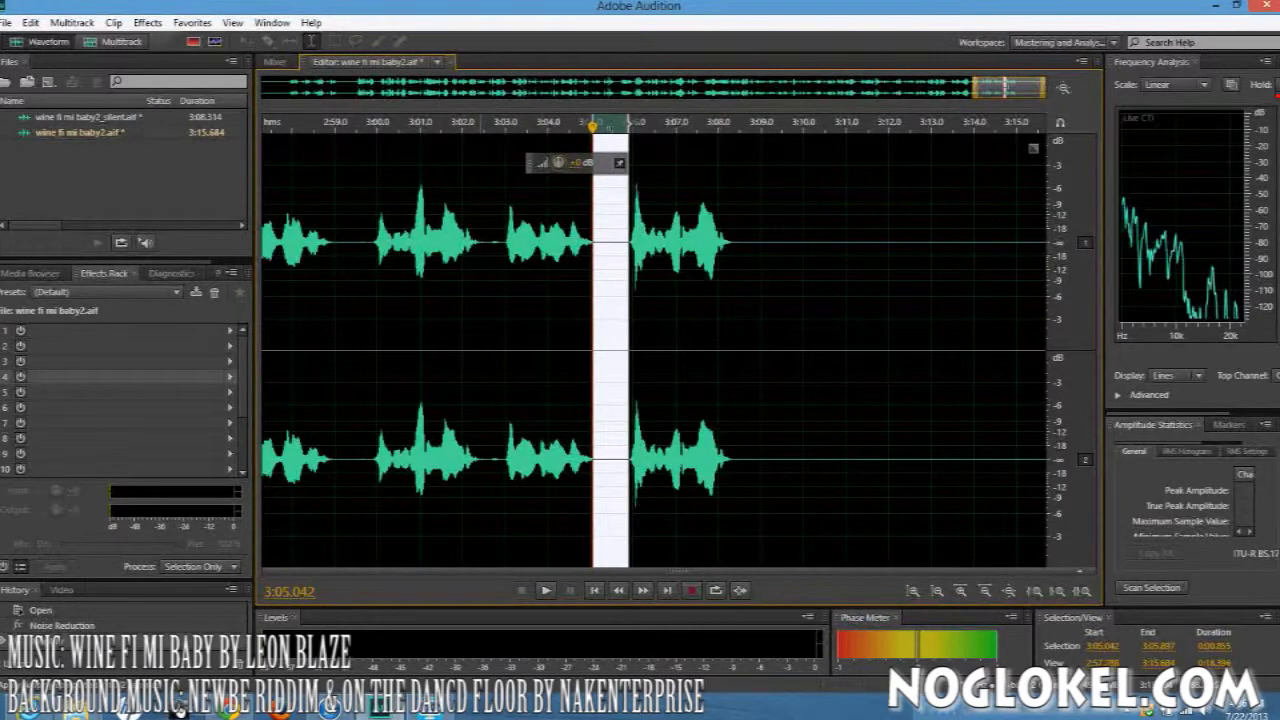
left_click_drag(479, 300, 504, 300)
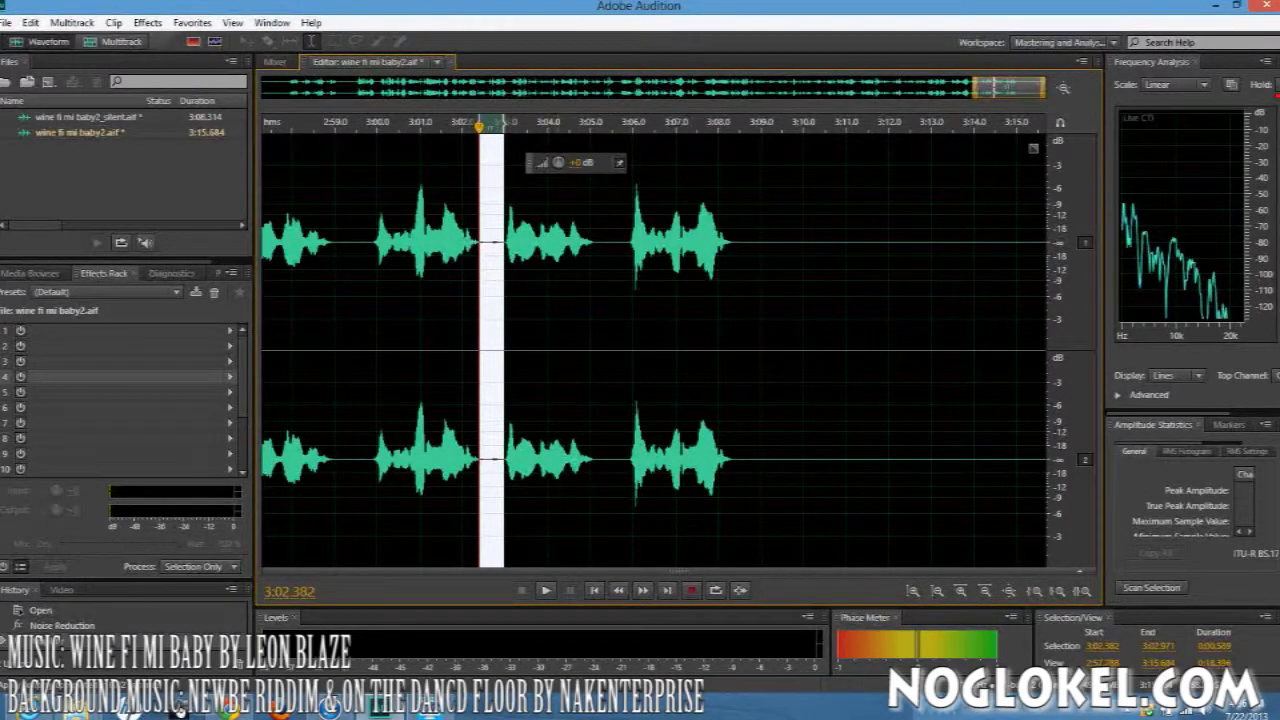
left_click_drag(558, 162, 558, 272)
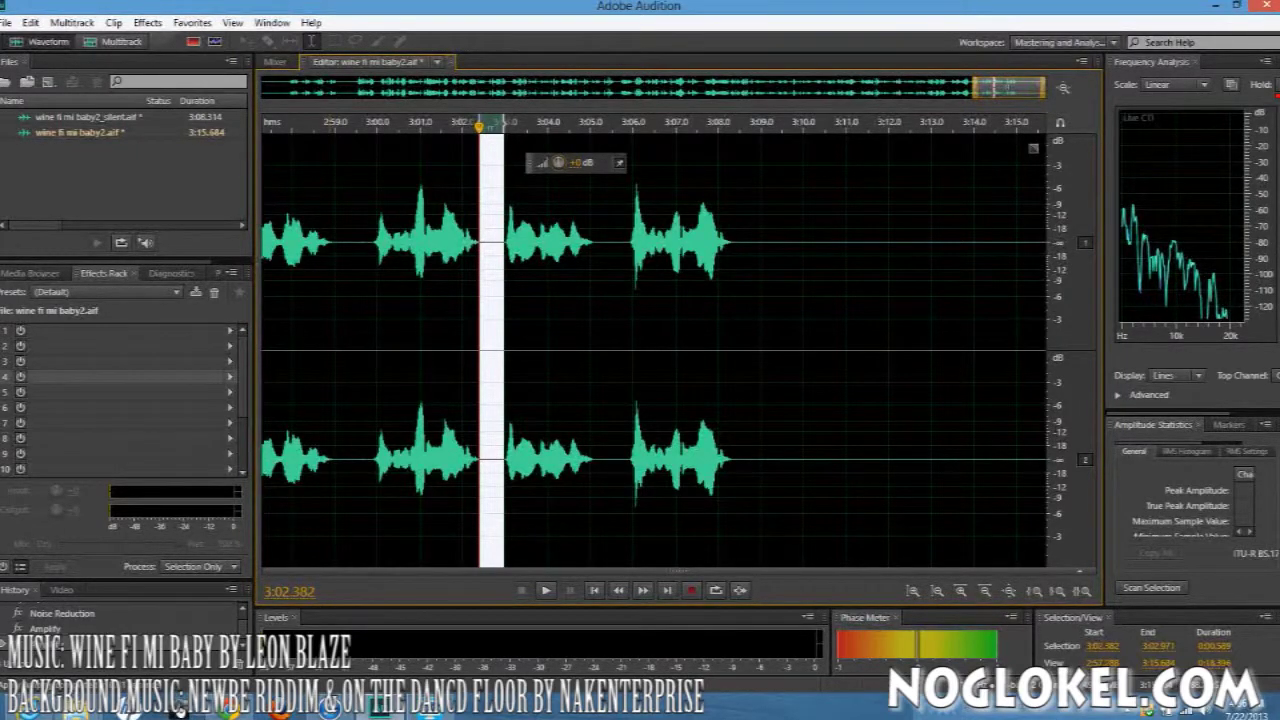
left_click_drag(330, 300, 371, 300)
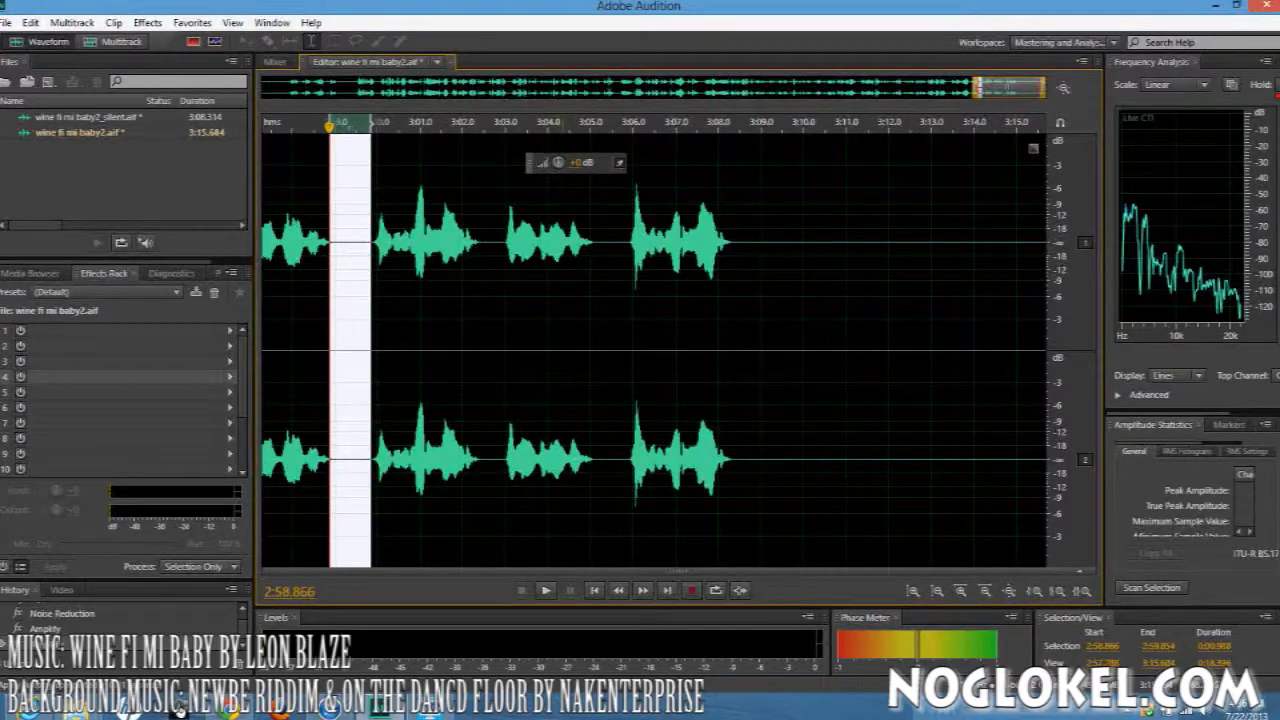
left_click_drag(558, 162, 558, 272)
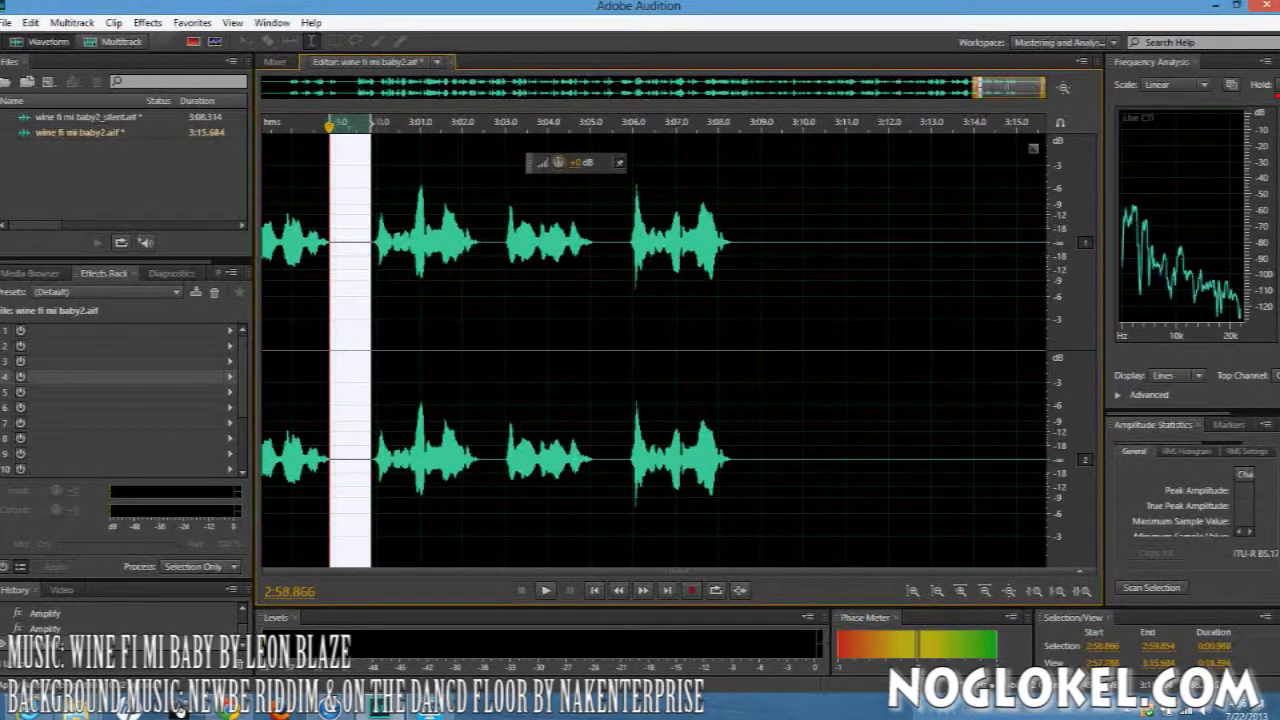
Step: Play the closing vocal phrases from about 2:58.5 to hear the silenced gaps
left_click(392, 300)
left_click(312, 300)
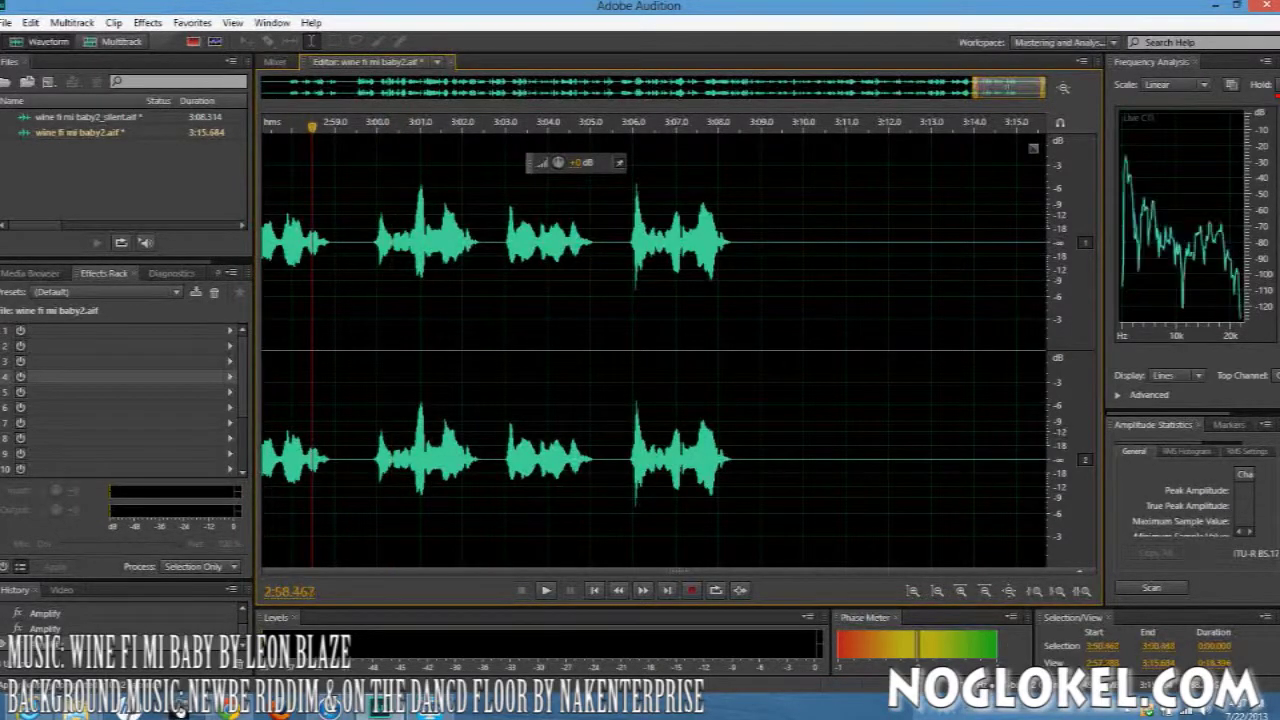
key("space")
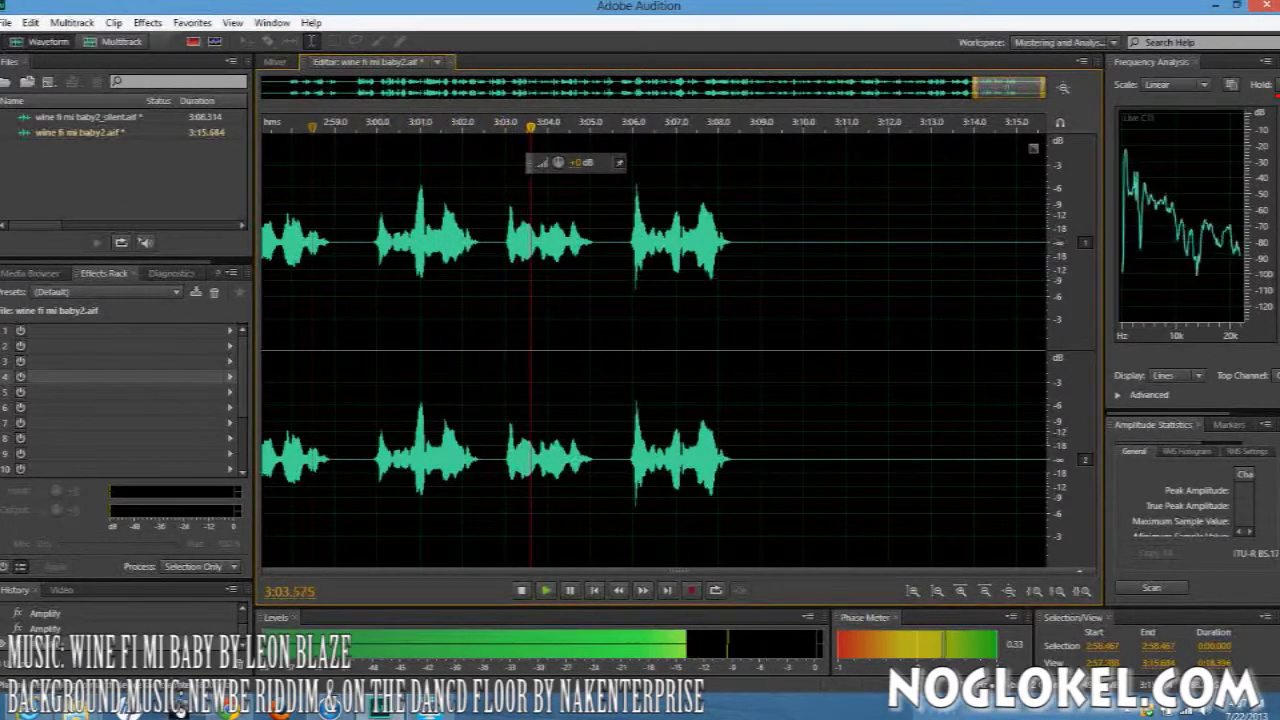
Step: Silence the vocal phrase tails at about 3:02.06–3:02.65 and 2:58.6–2:59.7 by lowering their amplitude
key("space")
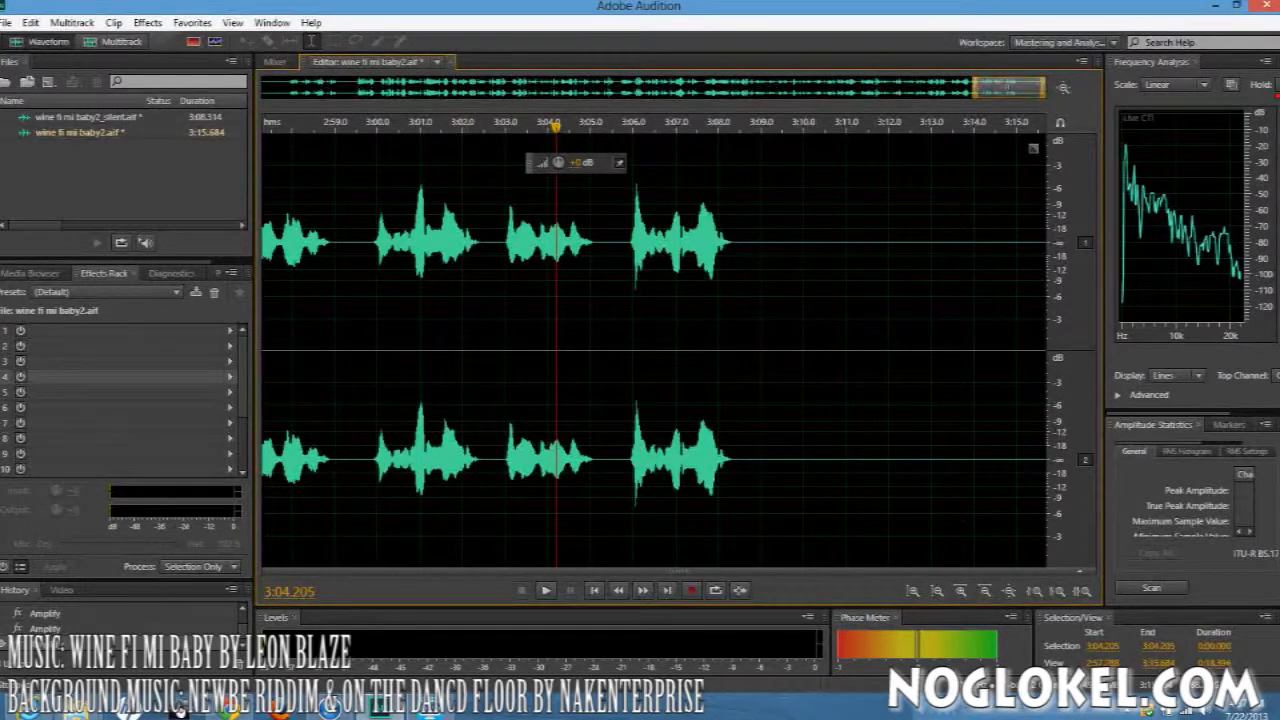
left_click_drag(465, 350, 490, 350)
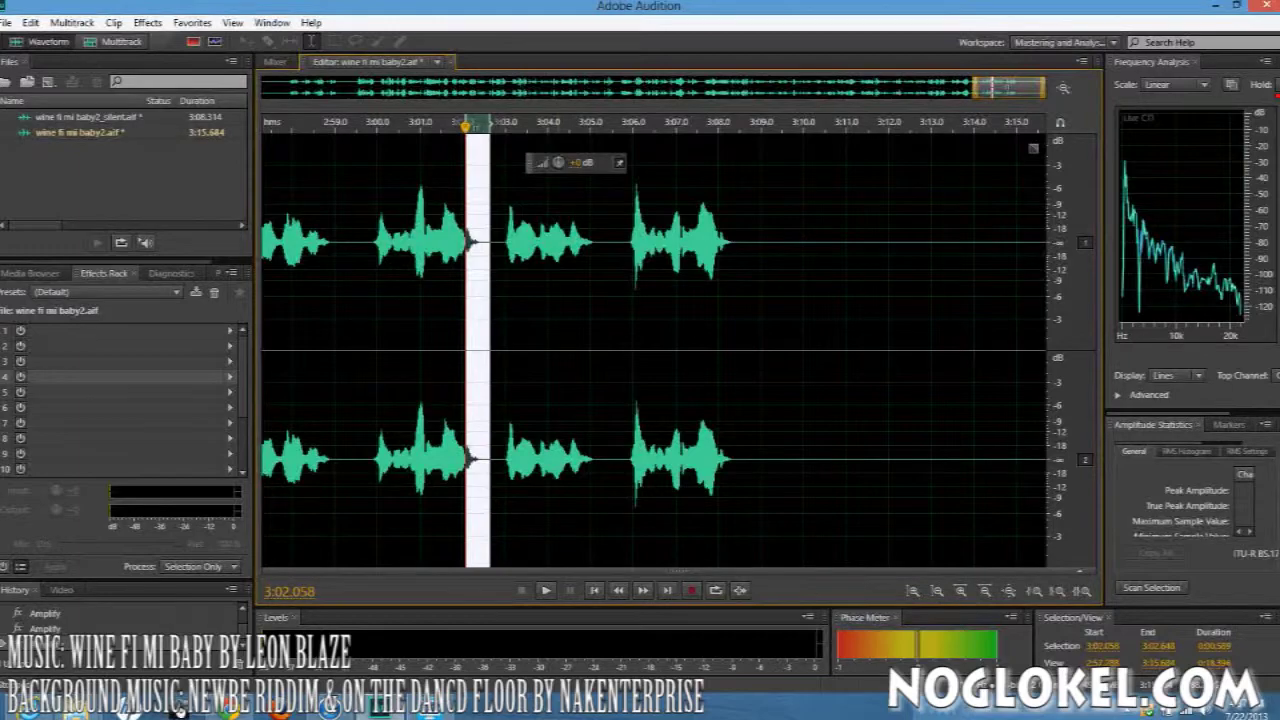
left_click_drag(559, 163, 520, 165)
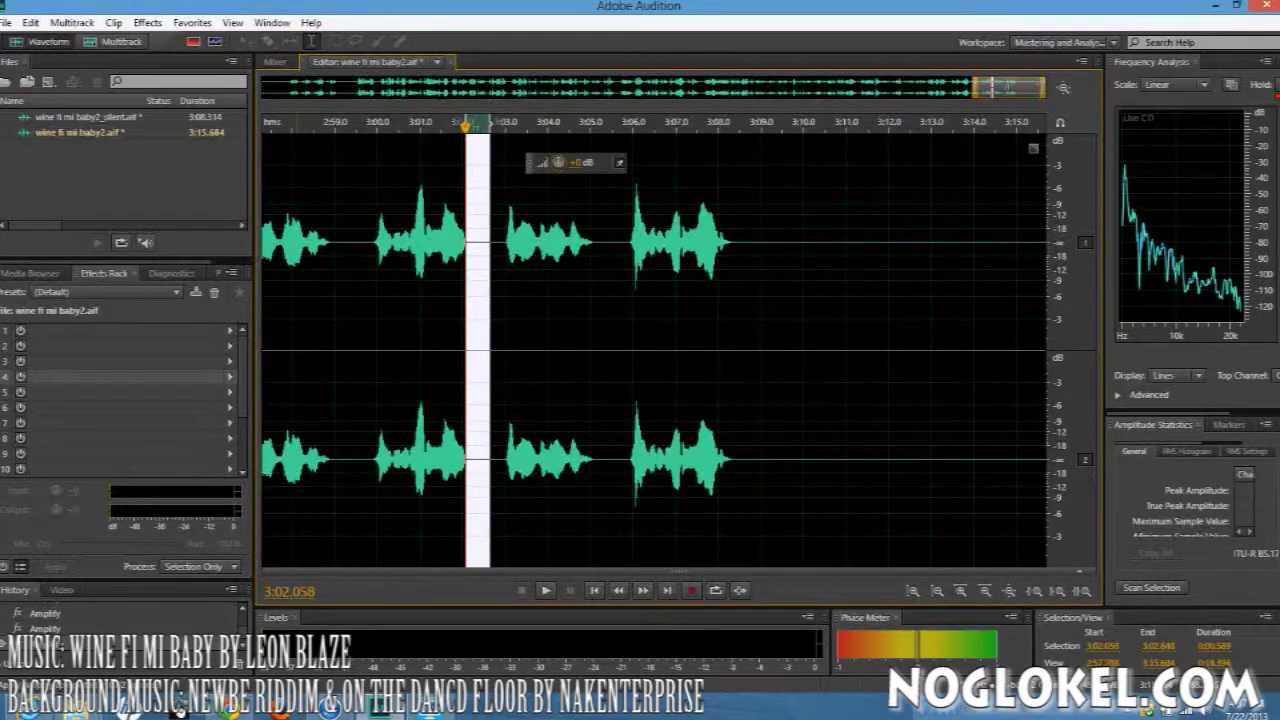
left_click(295, 123)
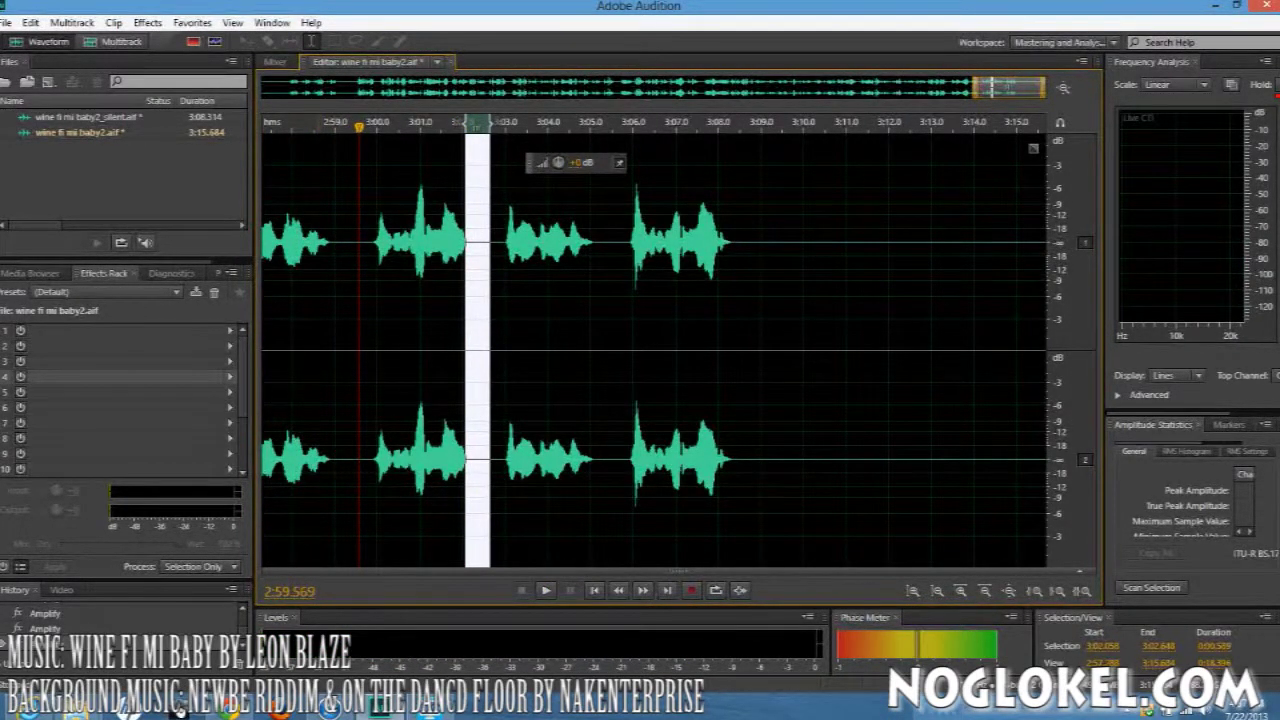
left_click_drag(319, 300, 363, 300)
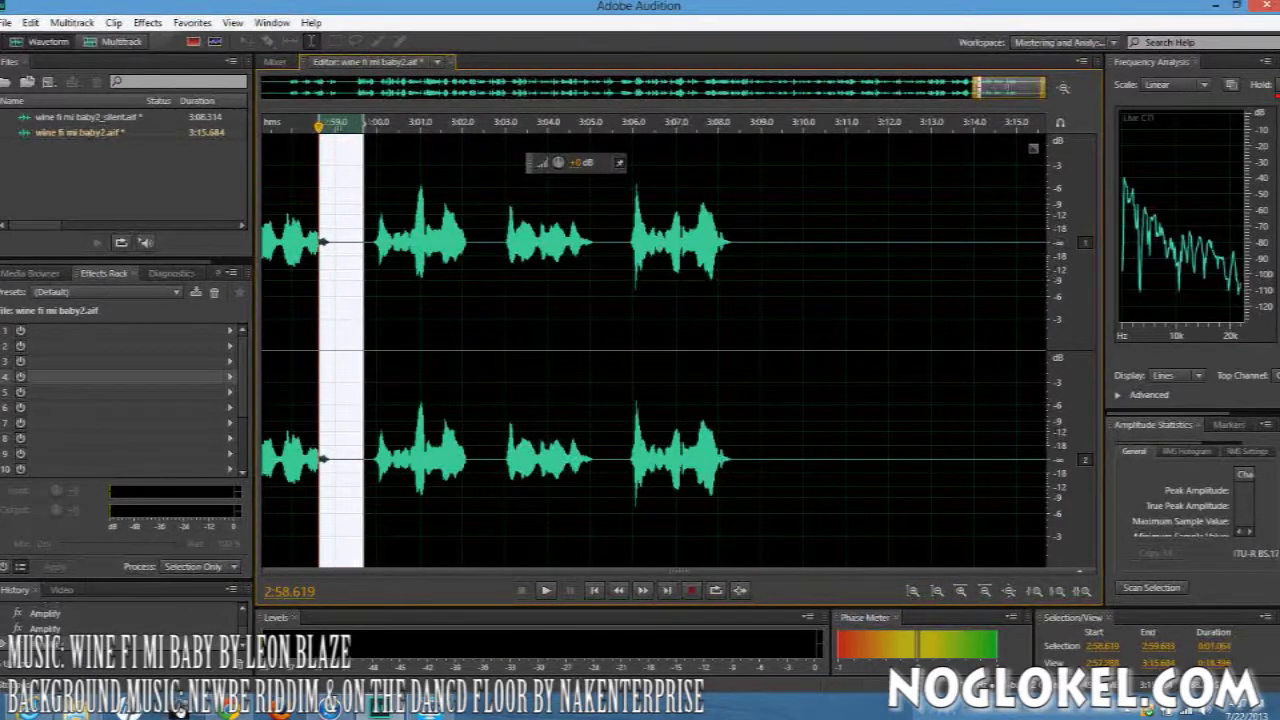
left_click_drag(559, 163, 465, 163)
left_click(401, 300)
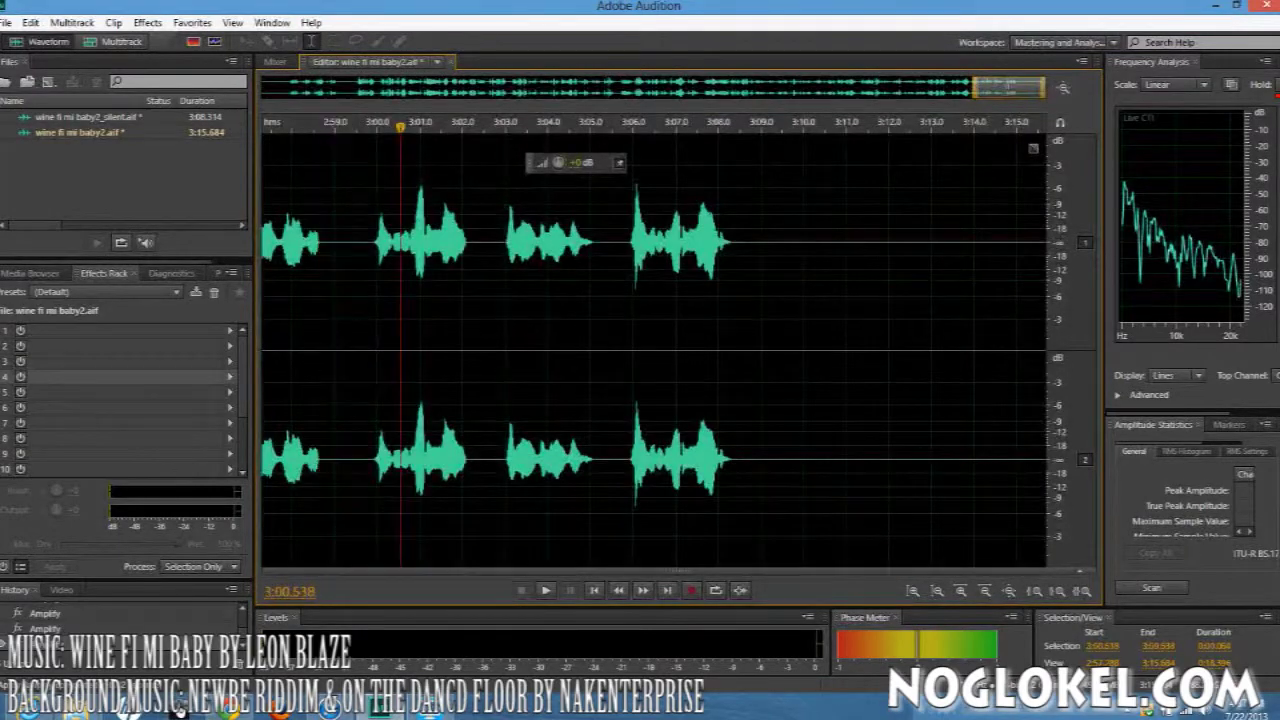
Step: Play the closing vocal phrases from about 2:58.2 to hear how the trimmed phrase endings sound
left_click(300, 300)
key("space")
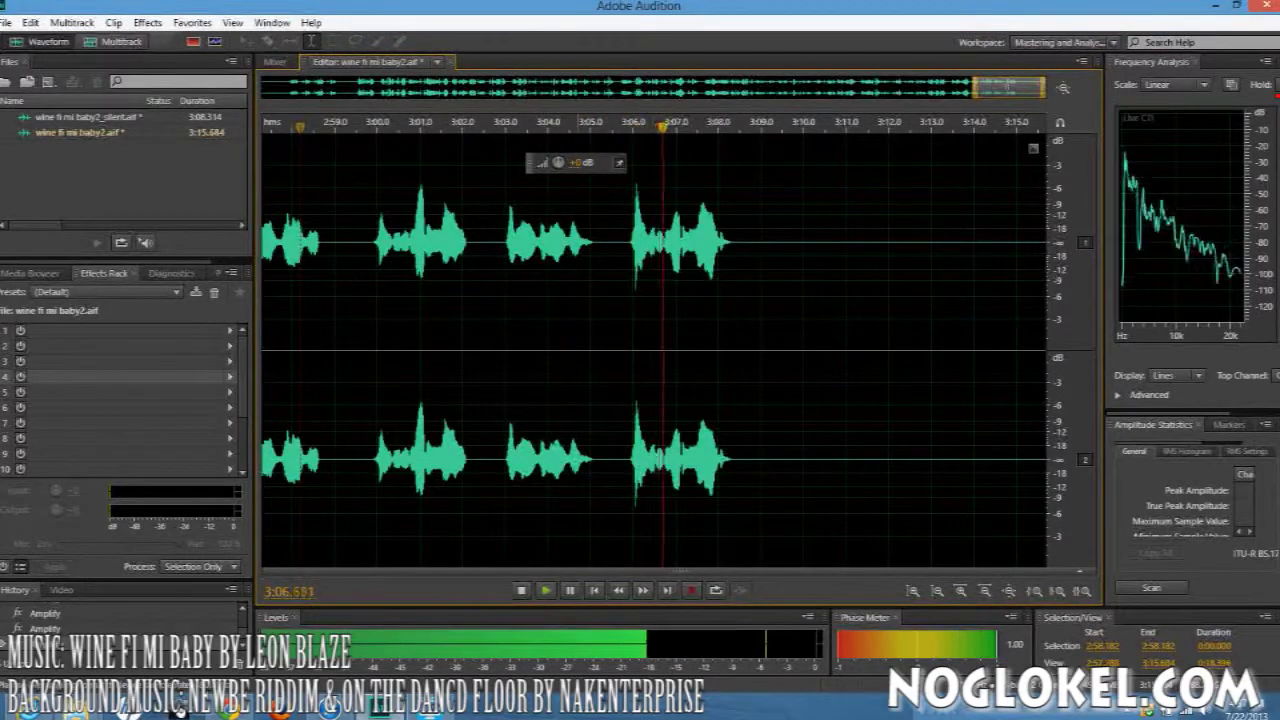
key("space")
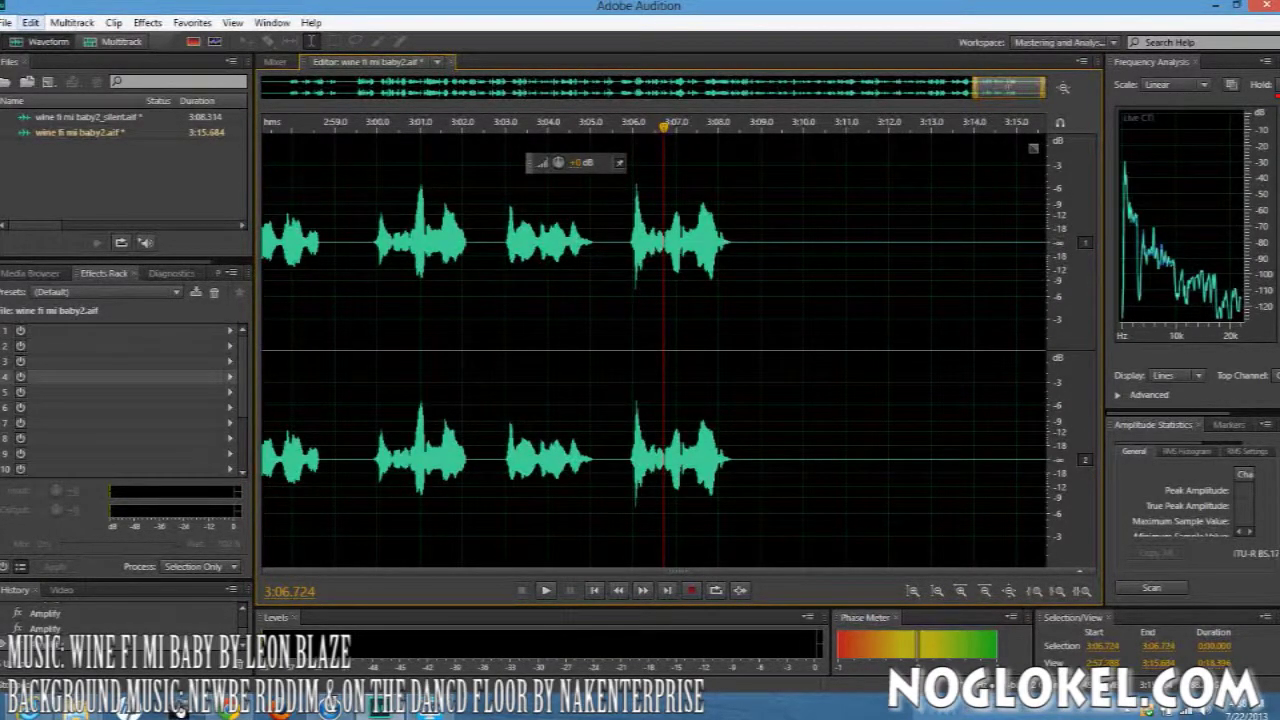
Step: Undo the two amplitude reductions on the vocal phrase tails at about 2:58.6 and 3:02.06
left_click(31, 22)
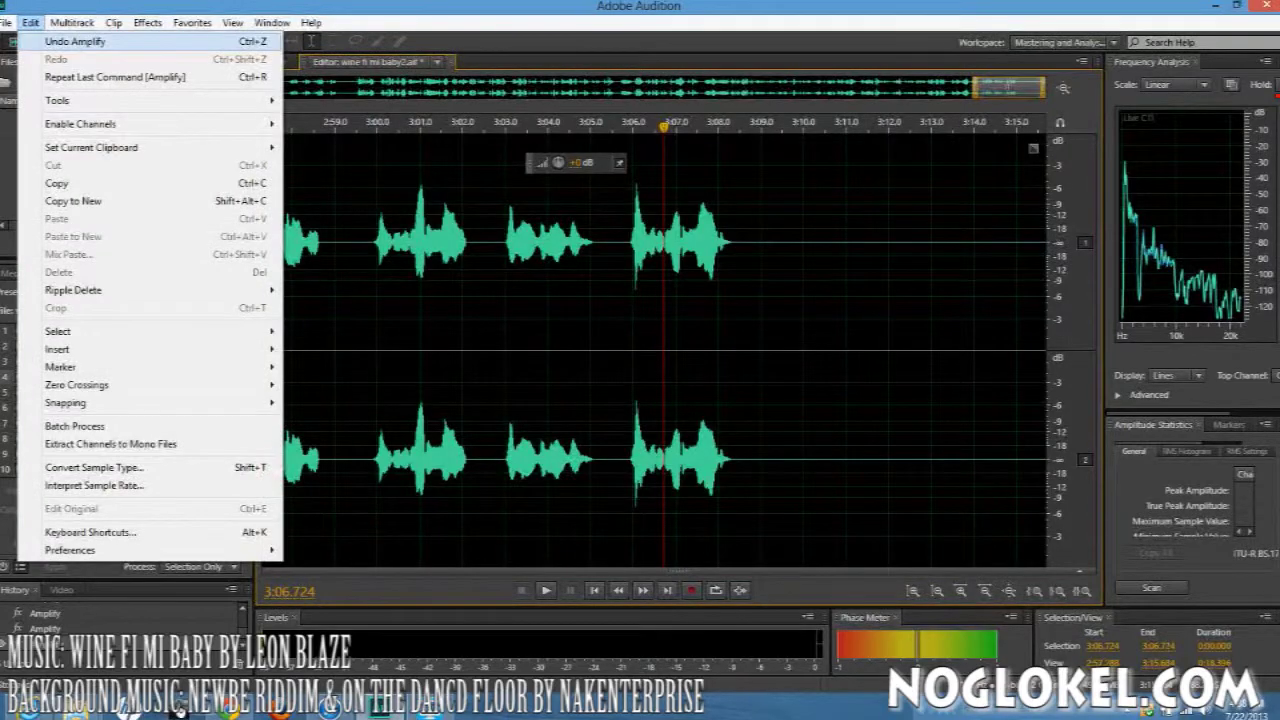
left_click(75, 41)
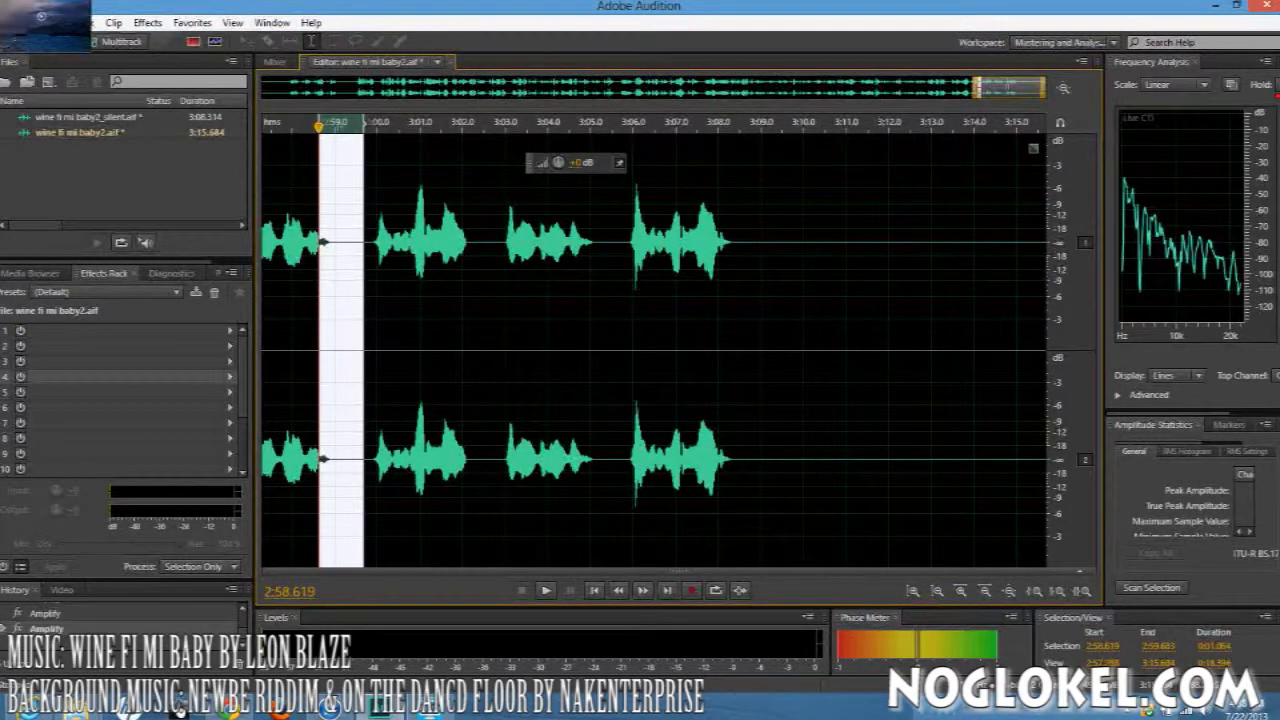
left_click(31, 22)
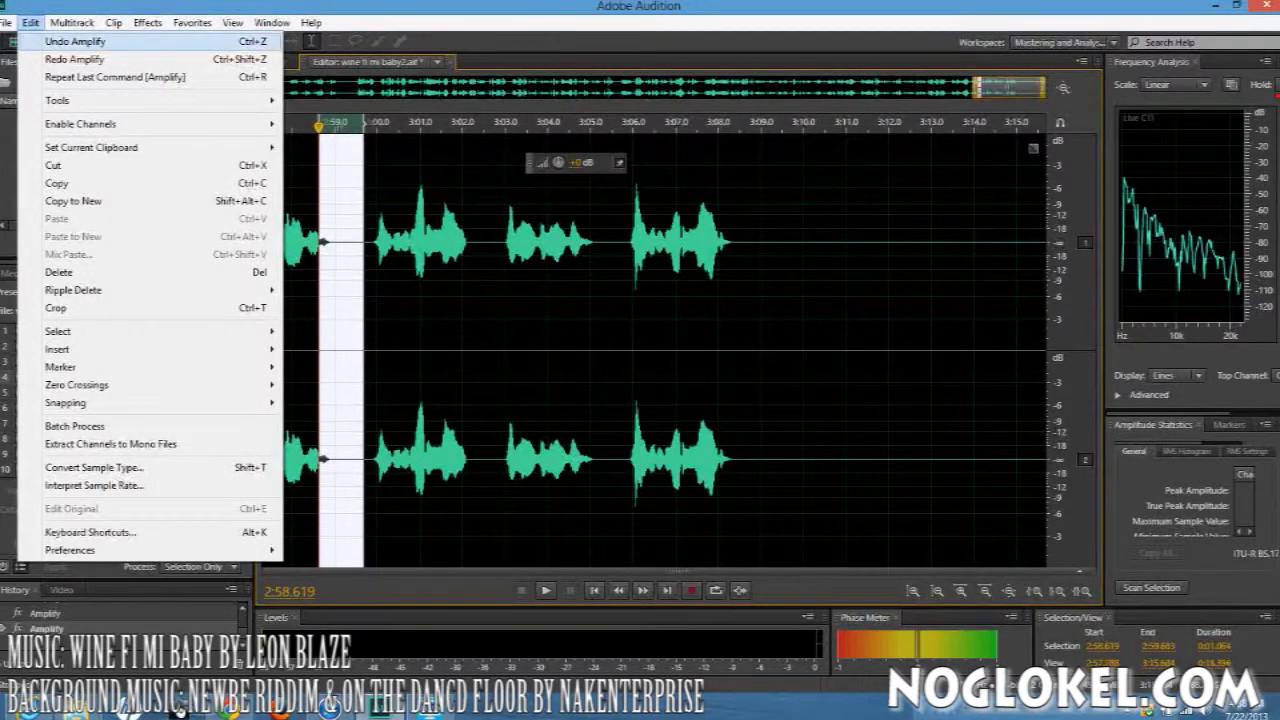
left_click(65, 42)
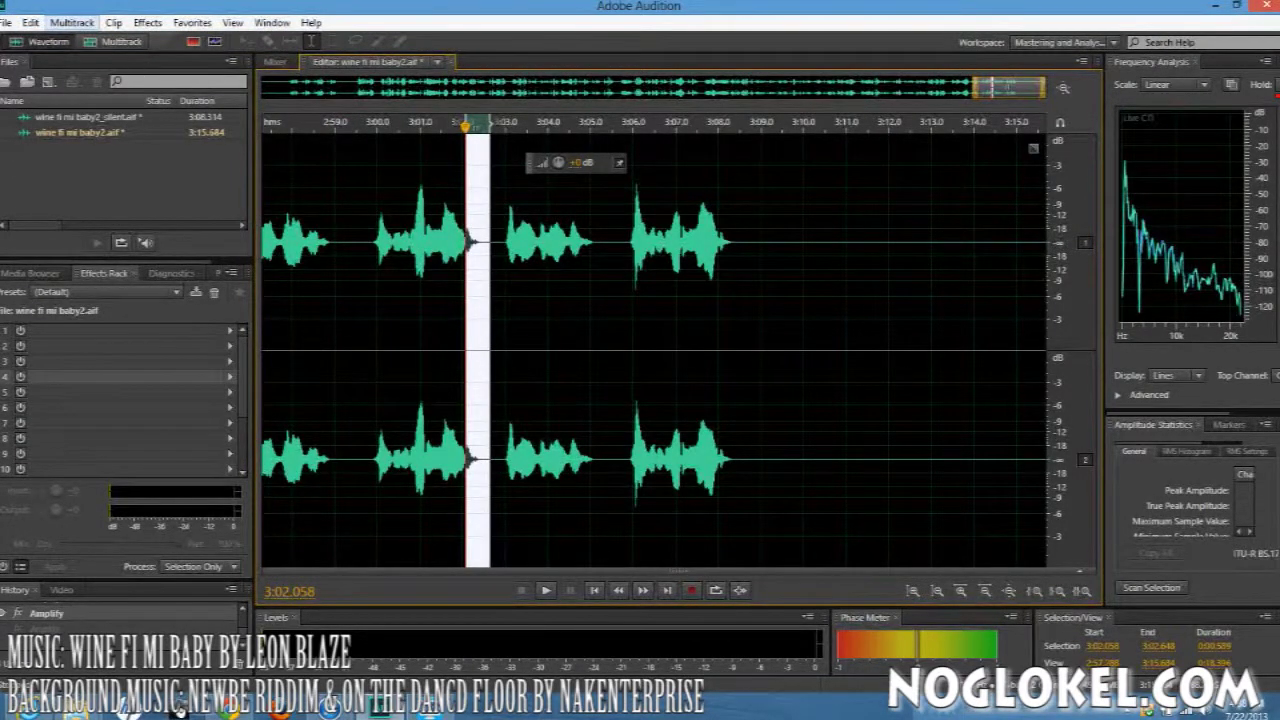
Step: Undo the earlier amplitude reductions in the gaps at about 2:58.9–2:59.9 and 3:02.4–3:03.0
left_click(31, 22)
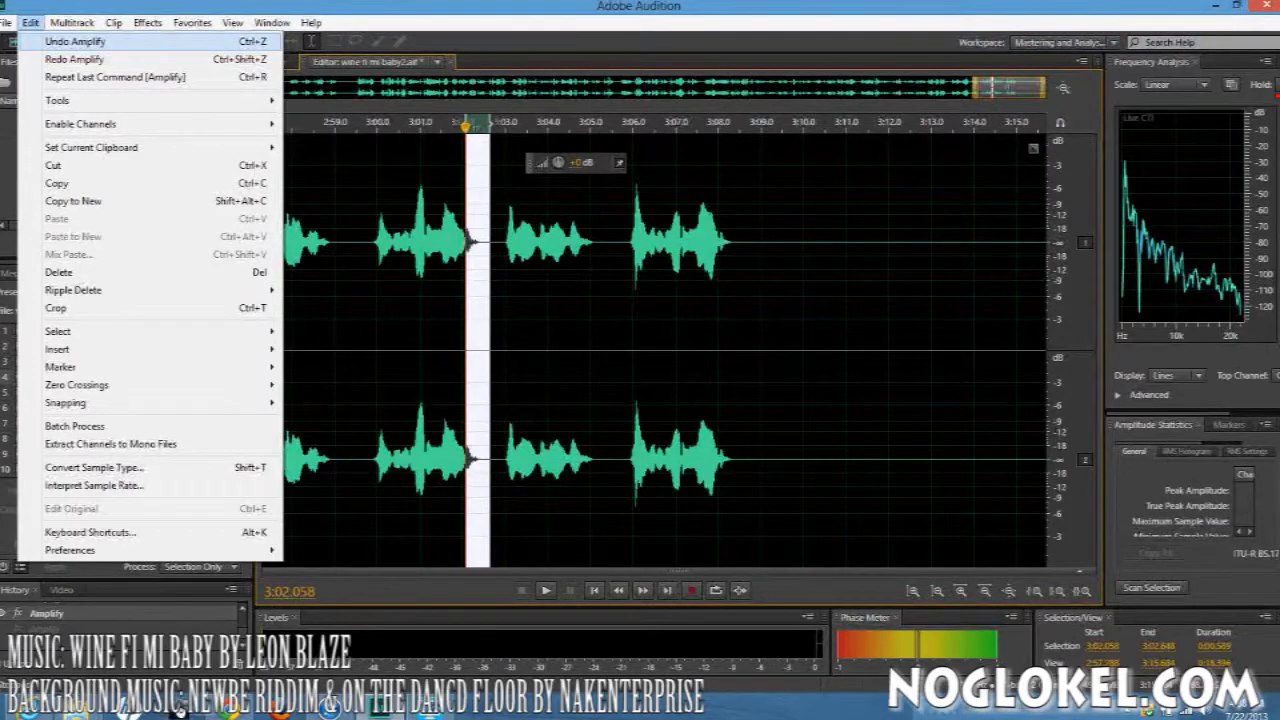
left_click(65, 42)
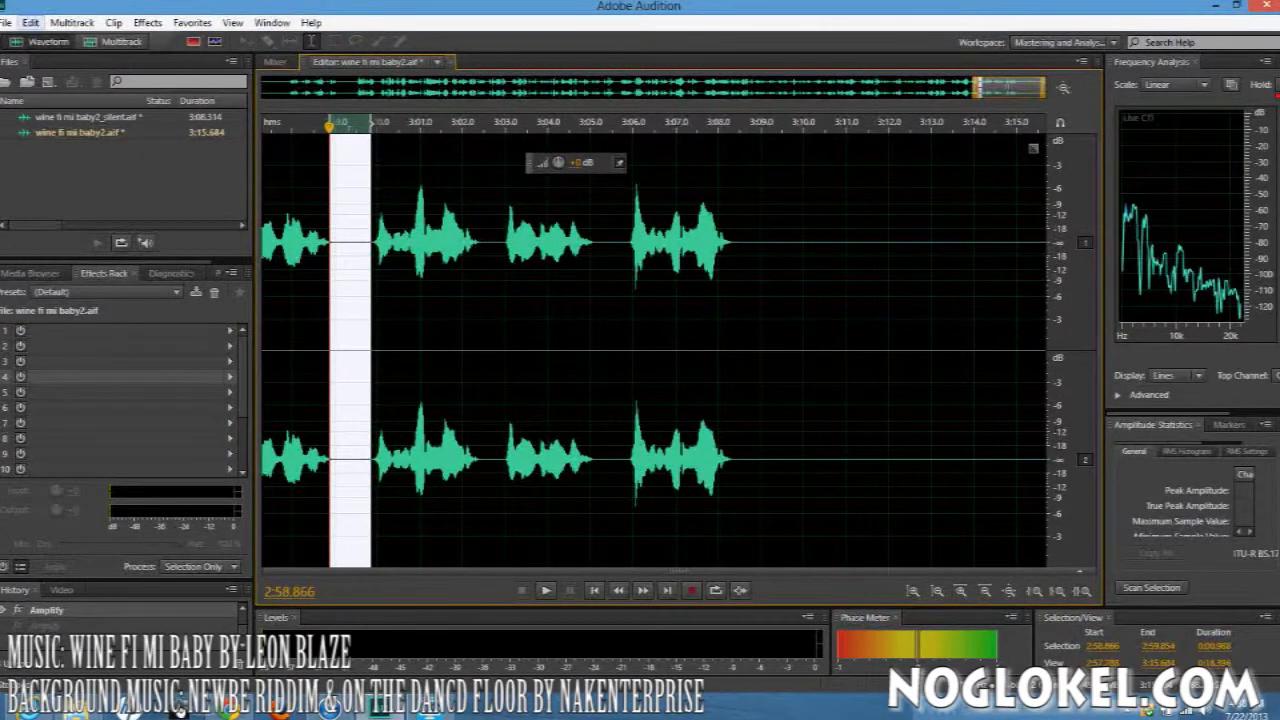
left_click(31, 22)
left_click(62, 42)
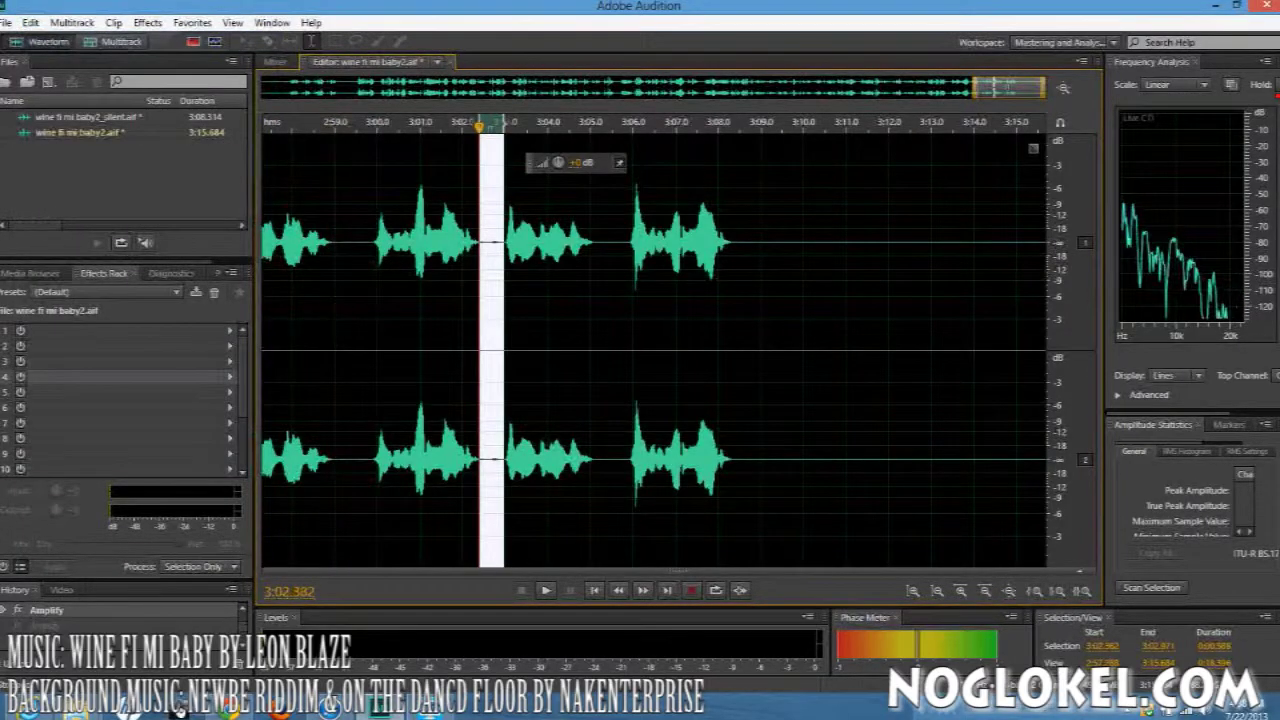